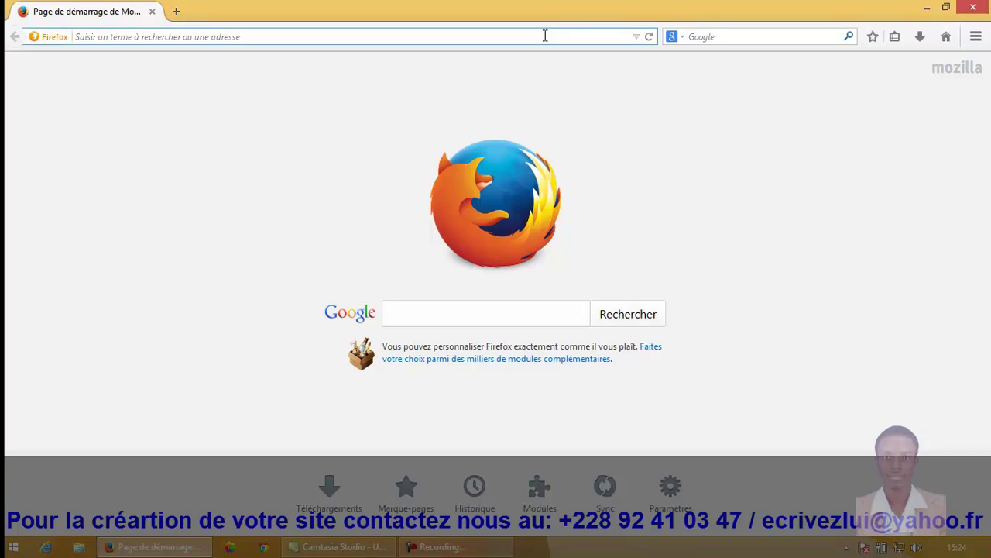
# Step: Go to the Citoyen Info news site by entering the address citoyeninfo.net
pyautogui.write('citoye')
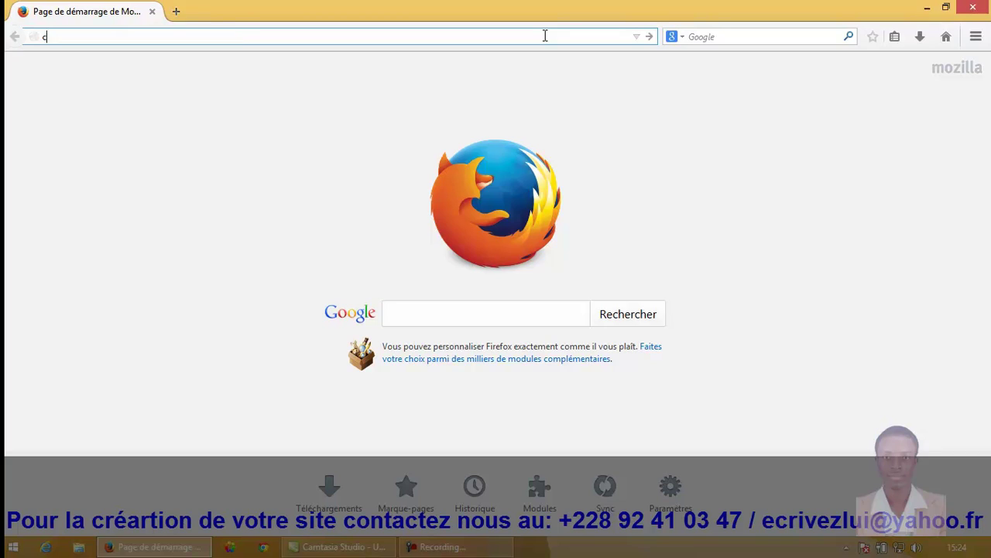
pyautogui.write('ninfo')
pyautogui.write('o')
pyautogui.write('.net')
pyautogui.press('Return')
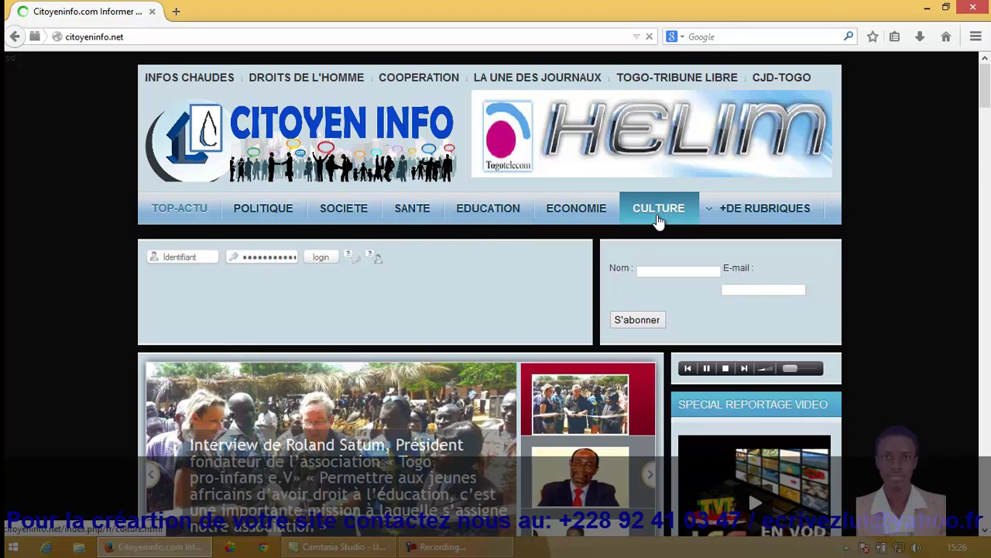
# Step: Scroll down the homepage to 'La presse et le devoir d'éducation citoyenne'
pyautogui.click(985, 530)
pyautogui.scroll(-5, 985, 530)
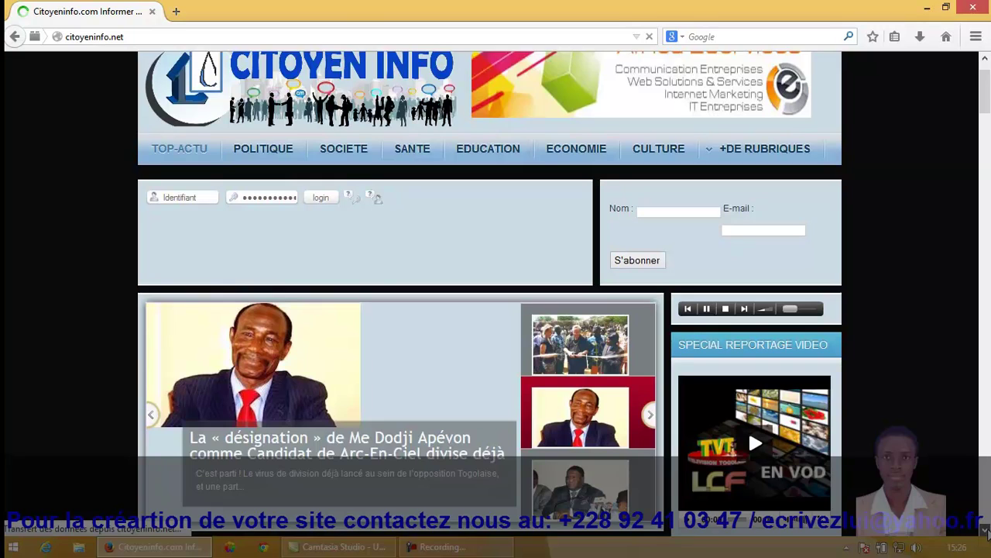
pyautogui.scroll(-1, 986, 530)
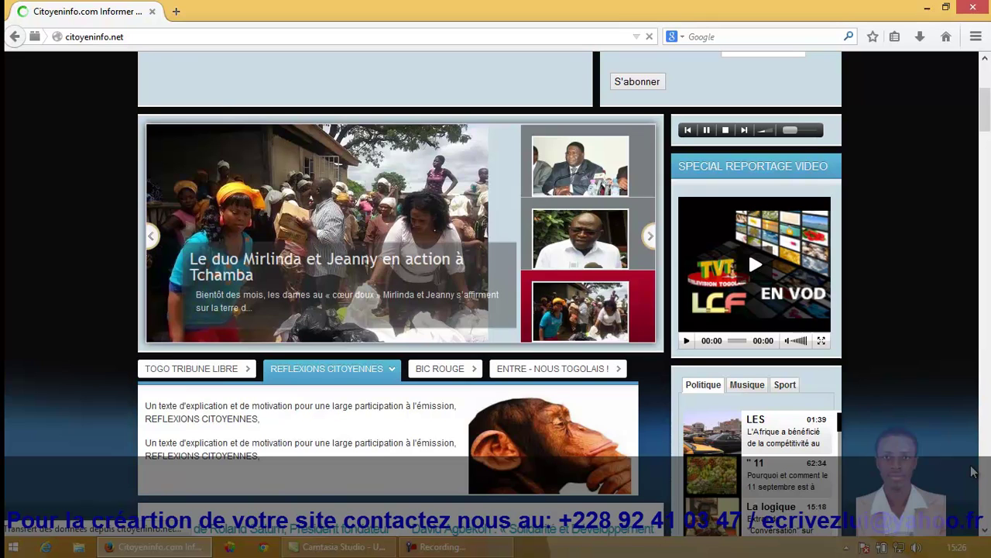
pyautogui.scroll(-3, 986, 534)
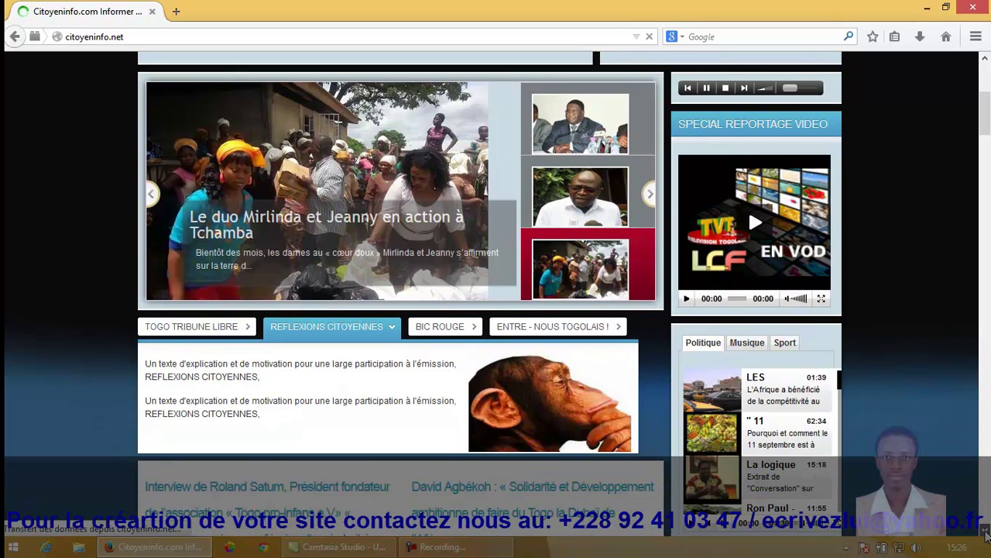
pyautogui.scroll(-6, 986, 534)
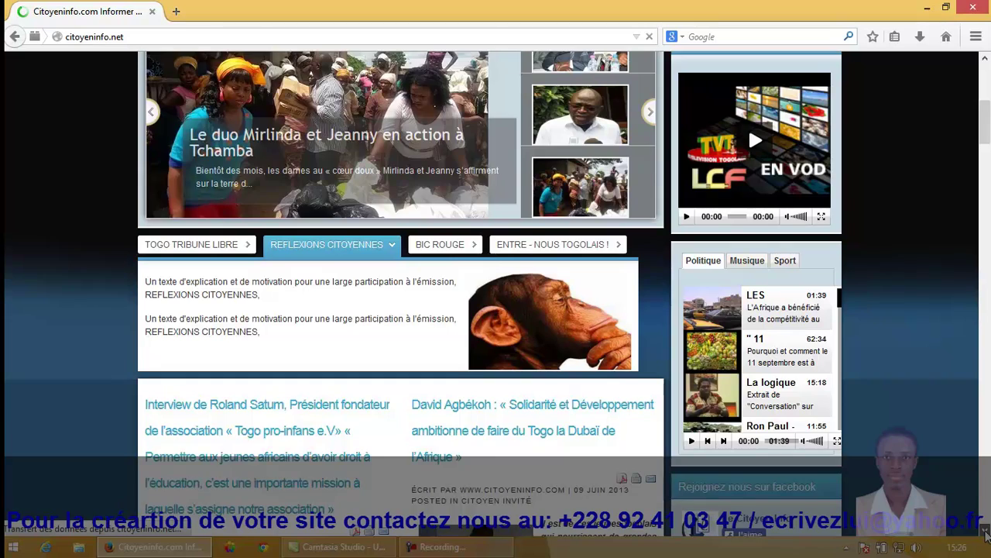
pyautogui.scroll(-1, 986, 535)
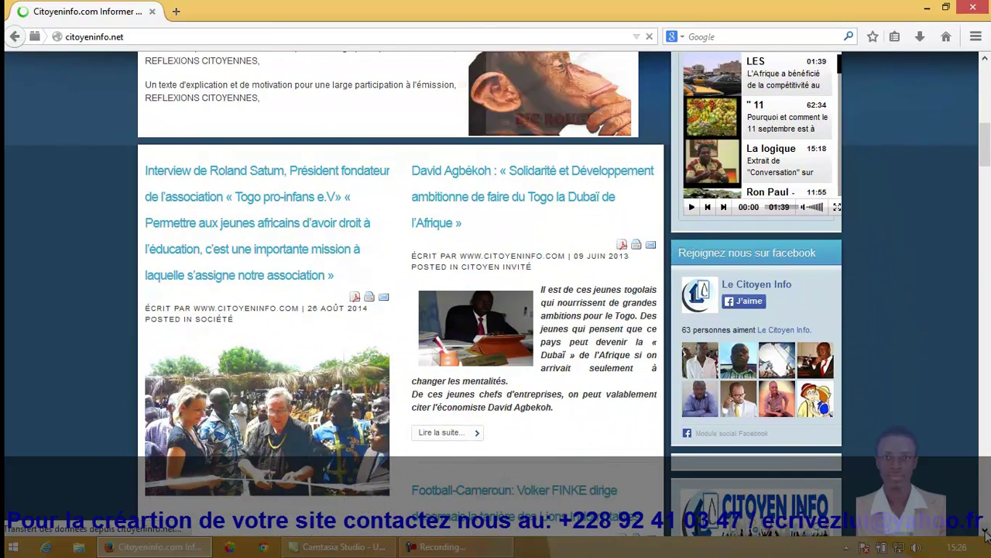
pyautogui.scroll(-4, 986, 534)
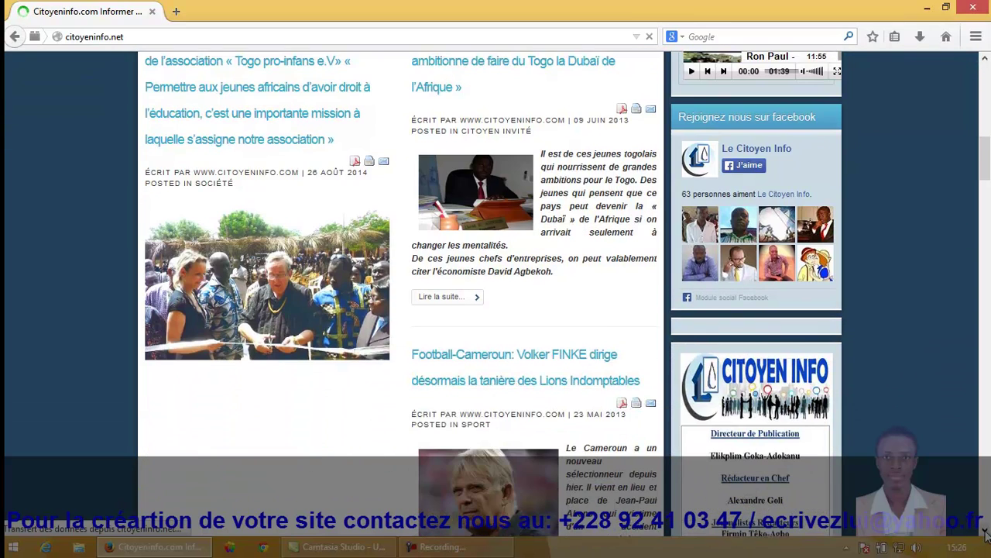
pyautogui.scroll(-4, 986, 535)
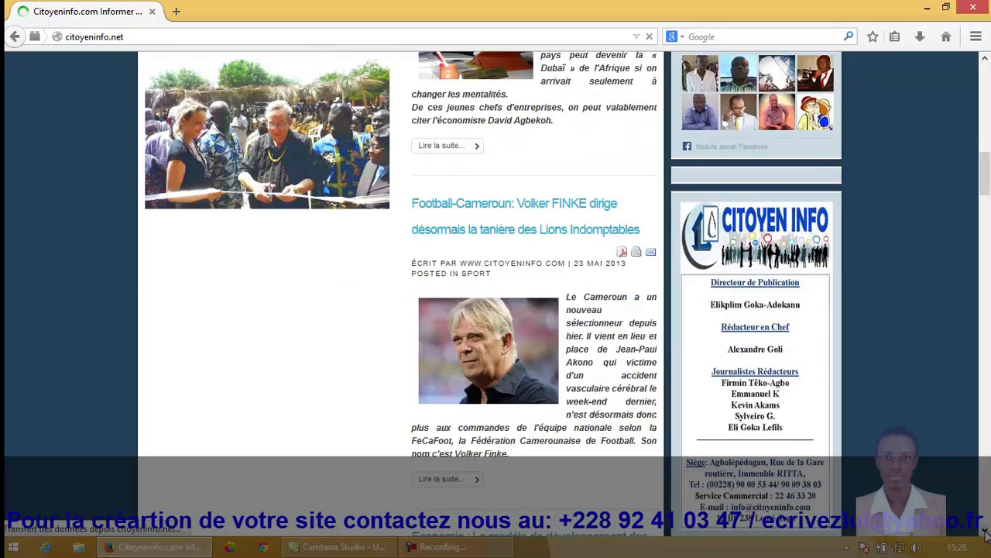
pyautogui.scroll(-1, 986, 534)
pyautogui.scroll(-7, 987, 535)
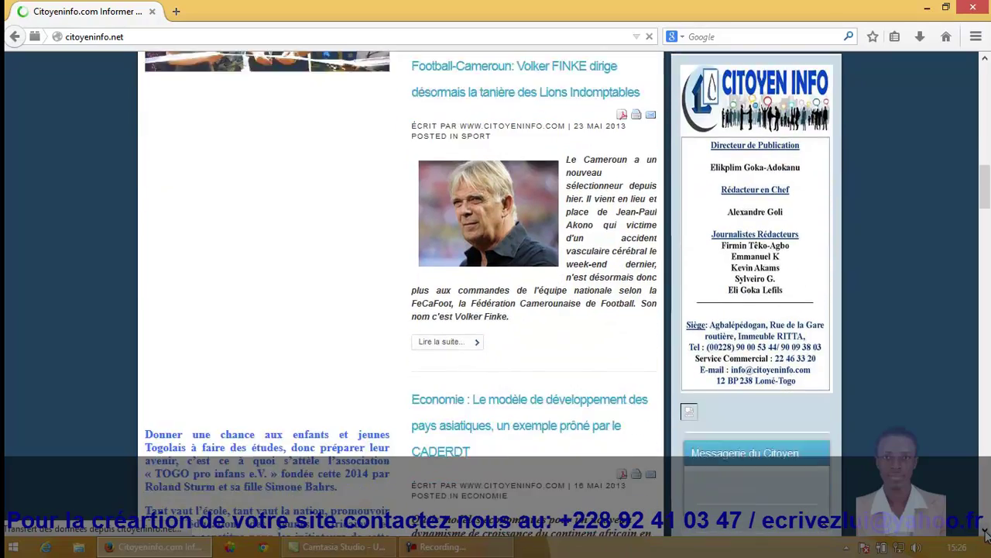
pyautogui.scroll(-8, 986, 534)
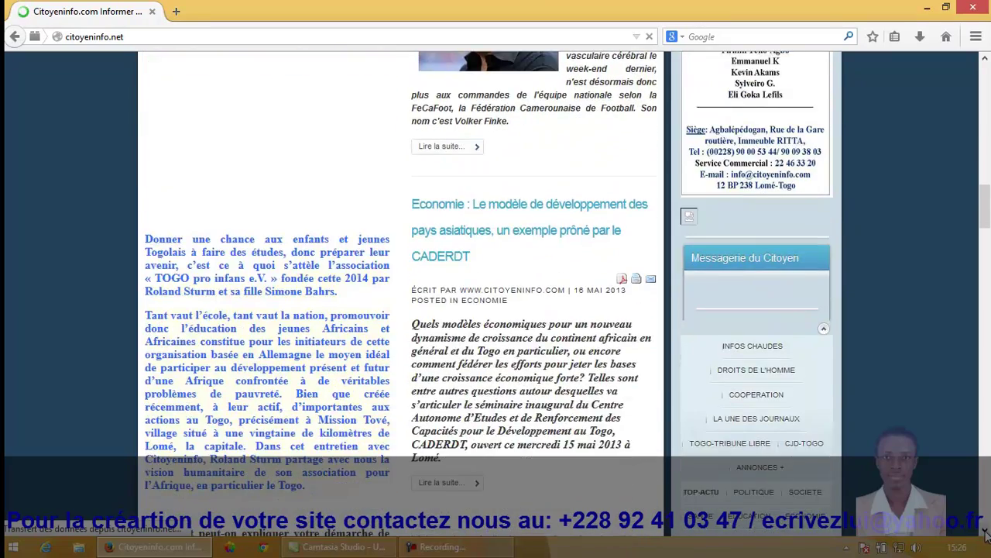
pyautogui.scroll(-5, 986, 535)
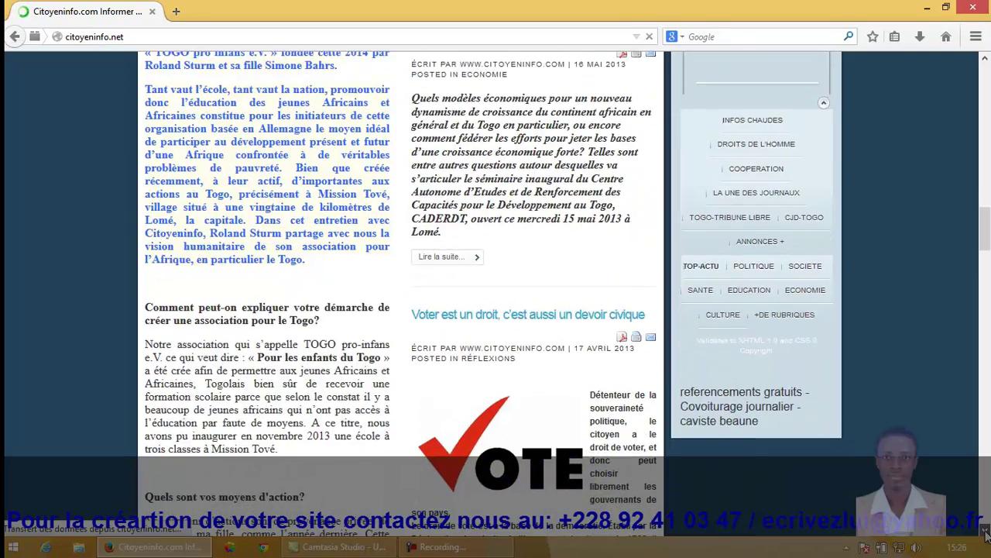
pyautogui.scroll(-3, 986, 534)
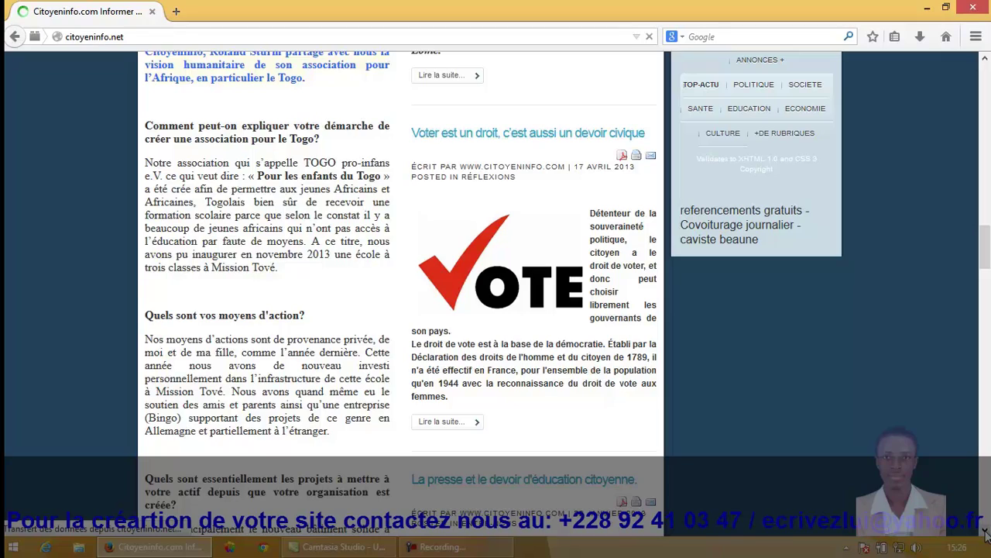
pyautogui.scroll(-7, 986, 535)
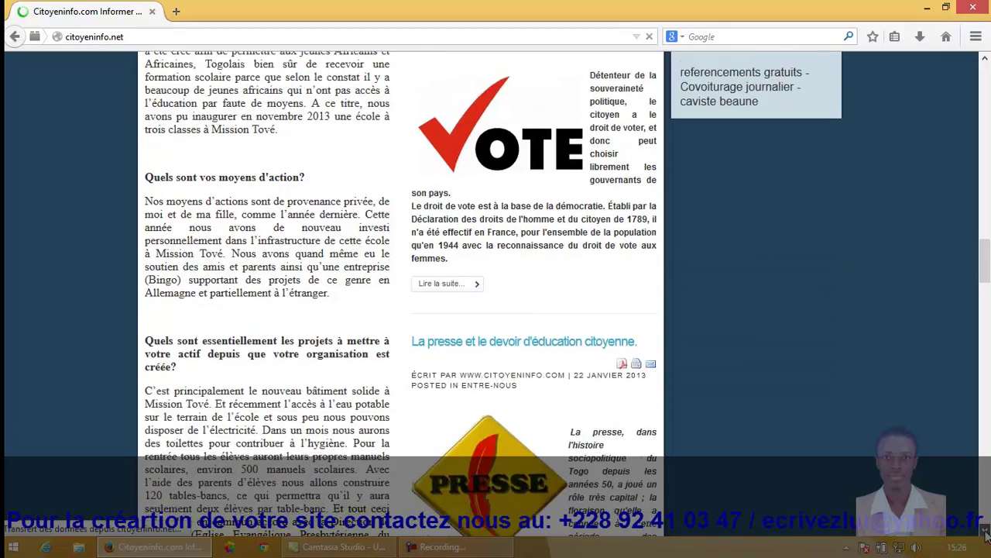
pyautogui.scroll(-3, 986, 534)
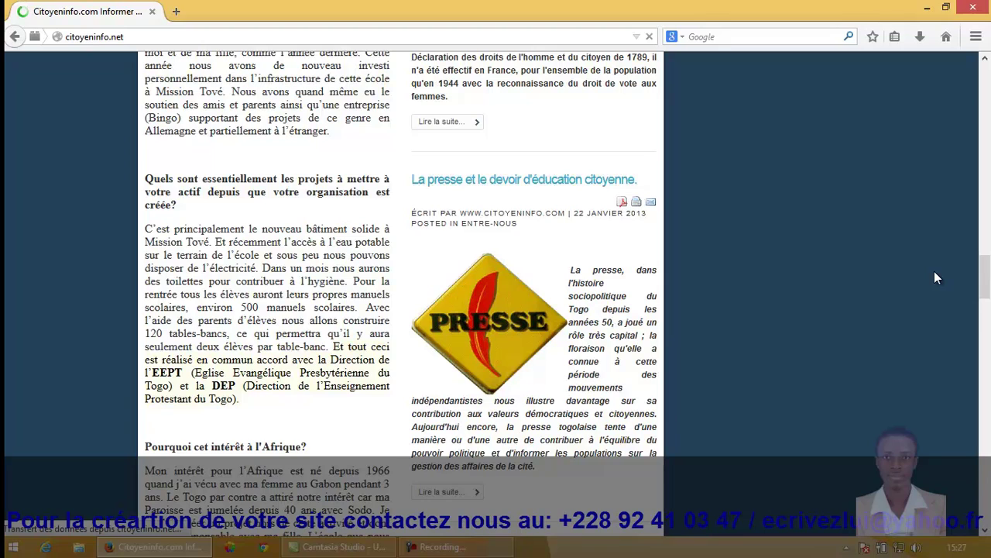
# Step: Append /administrator to the site address to reach the admin login page
pyautogui.click(498, 37)
pyautogui.click(499, 37)
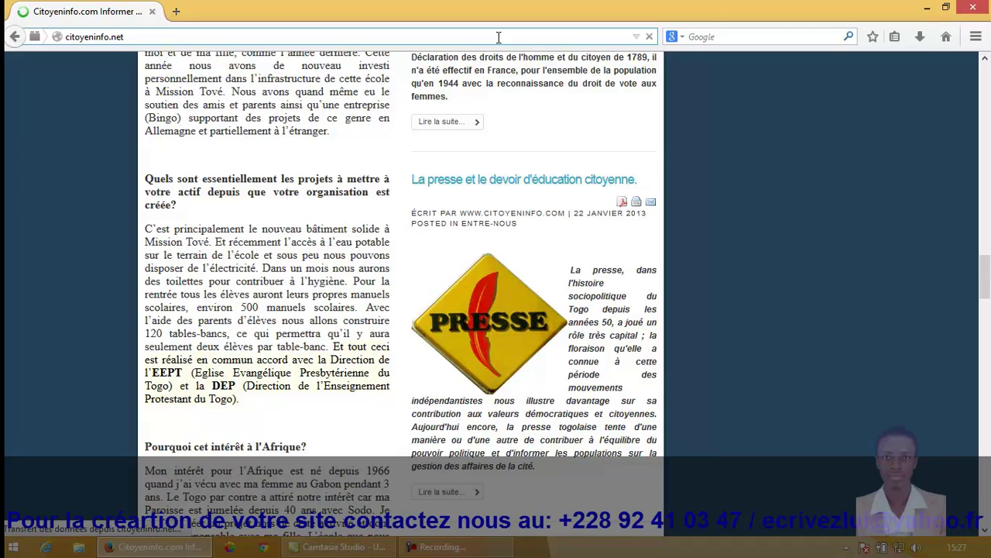
pyautogui.write('/')
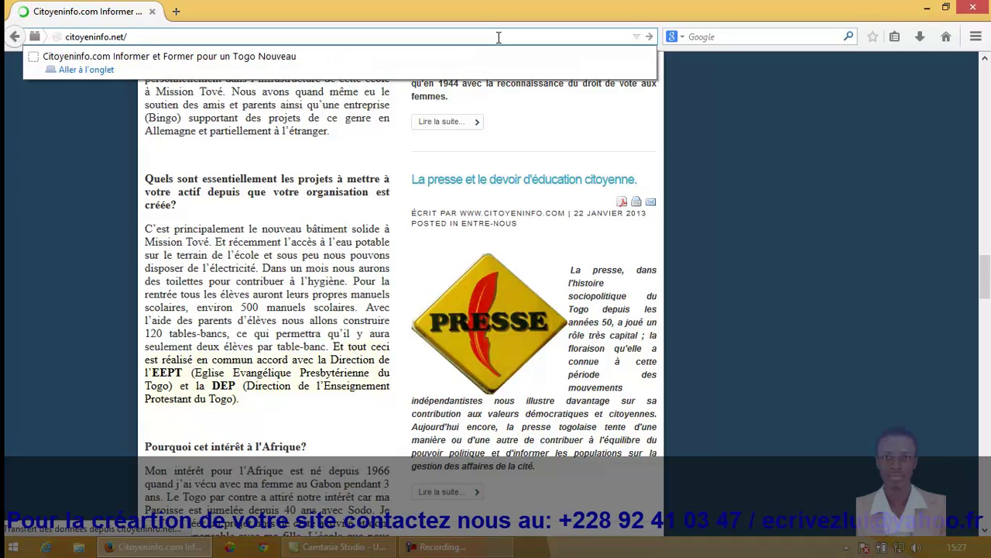
pyautogui.write('admi')
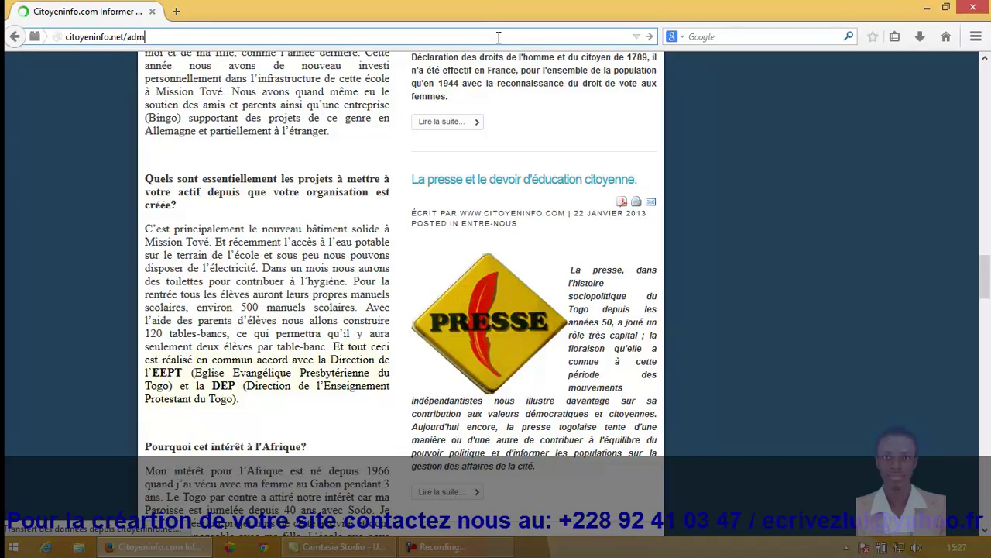
pyautogui.write('nistrator')
pyautogui.press('Return')
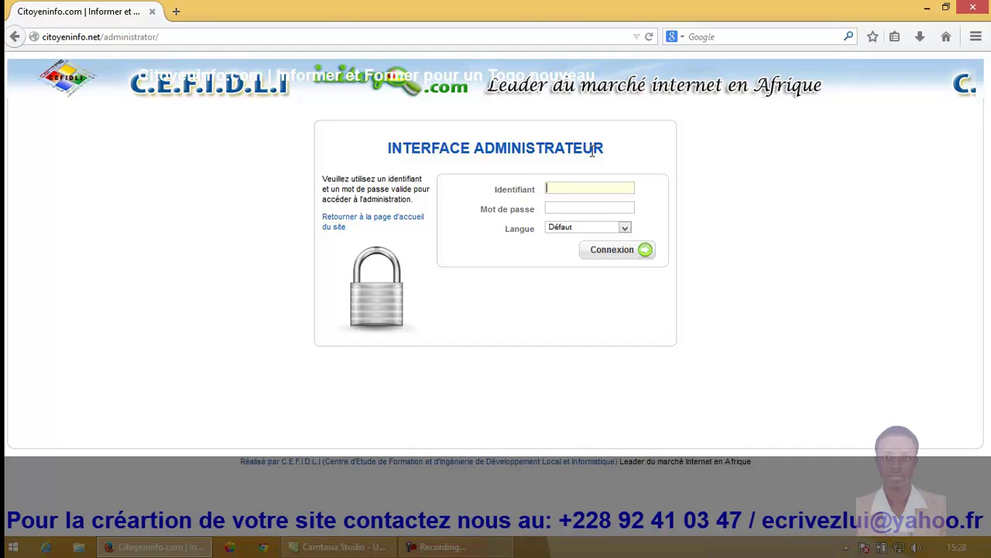
# Step: Log in with the administrator username and password, declining to save the password
pyautogui.write('admin')
pyautogui.click(617, 205)
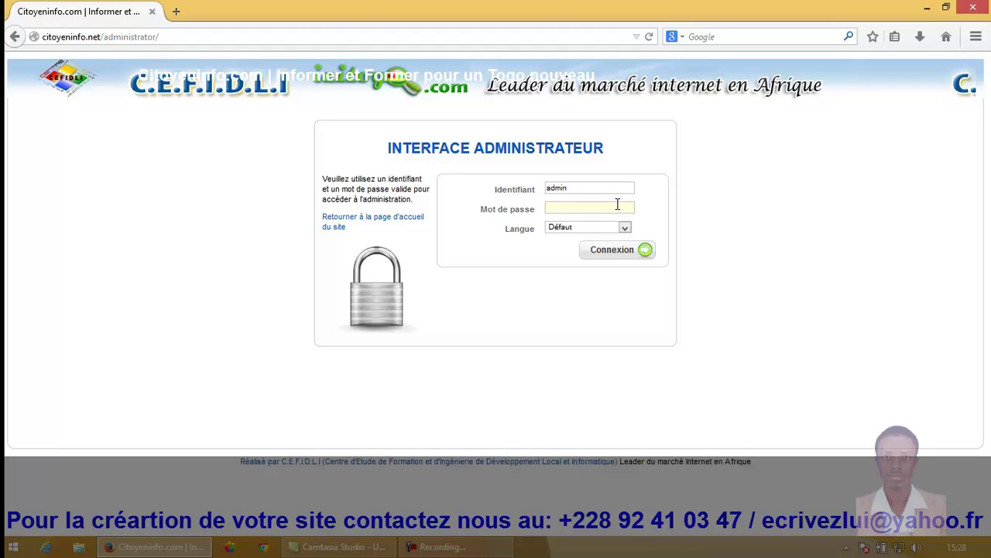
pyautogui.write('admin12345')
pyautogui.click(595, 183)
pyautogui.click(603, 255)
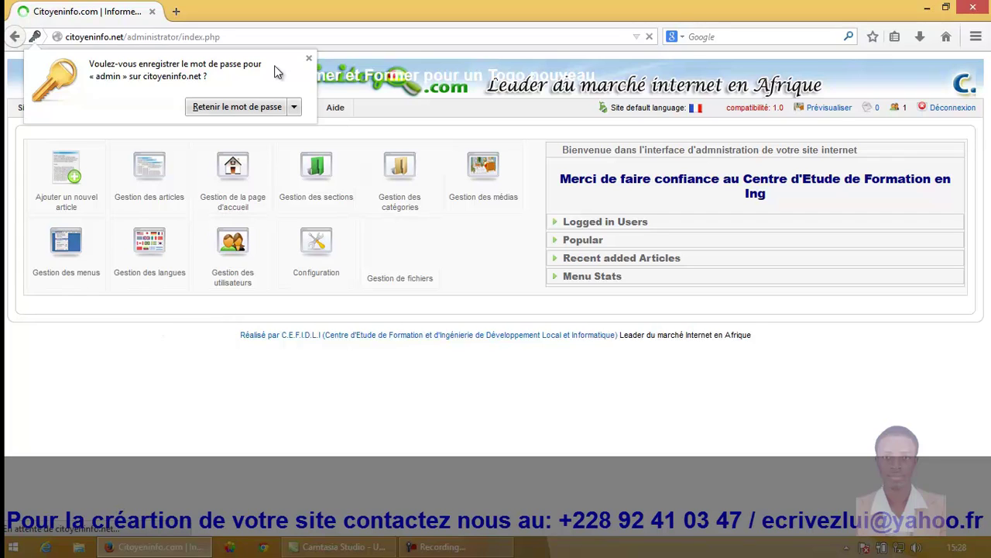
pyautogui.click(309, 56)
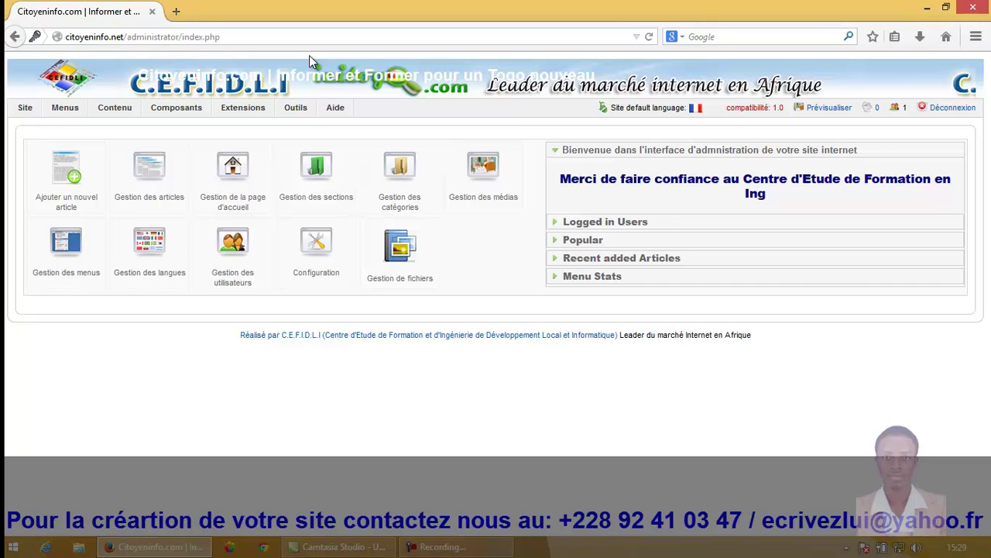
# Step: Load the public citoyeninfo.net homepage in a new second tab
pyautogui.click(177, 13)
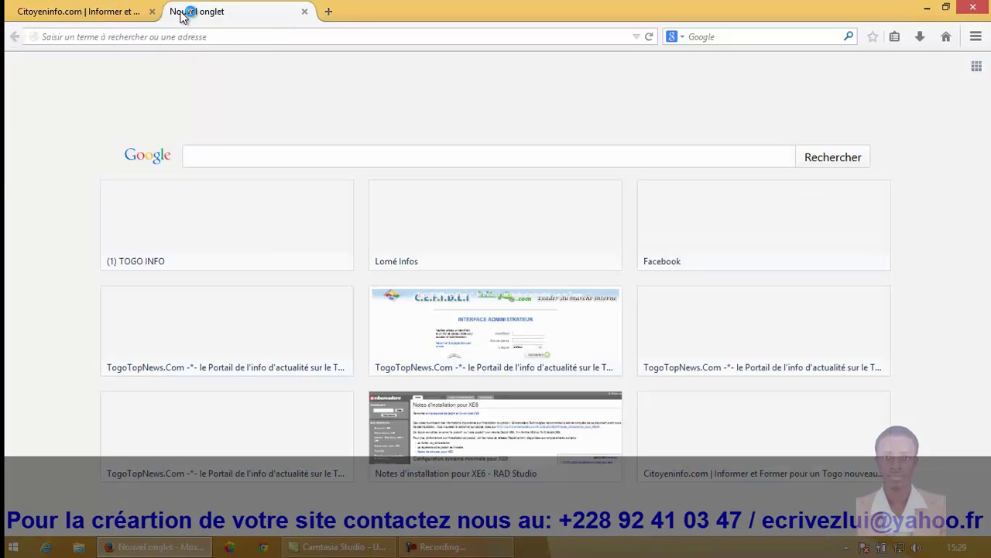
pyautogui.click(178, 38)
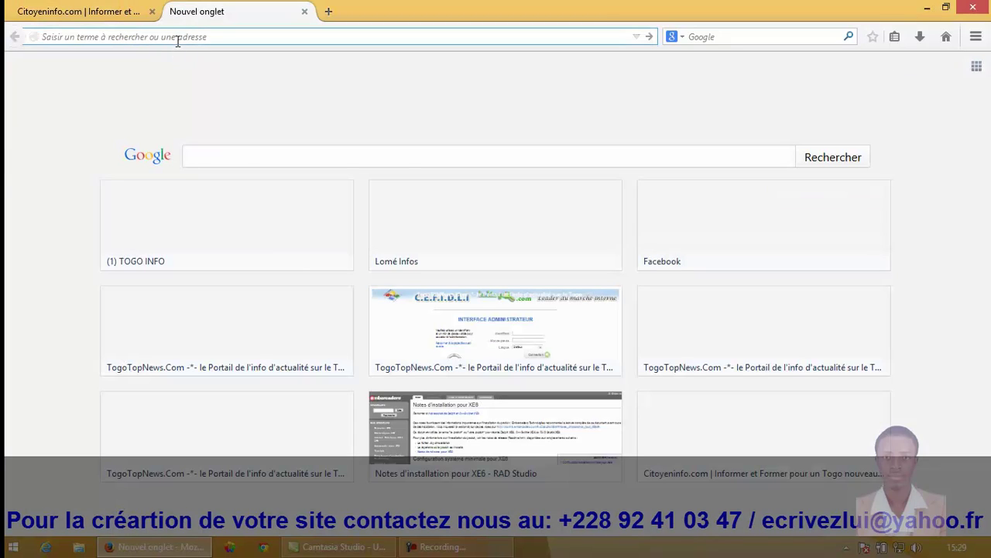
pyautogui.write('citoye')
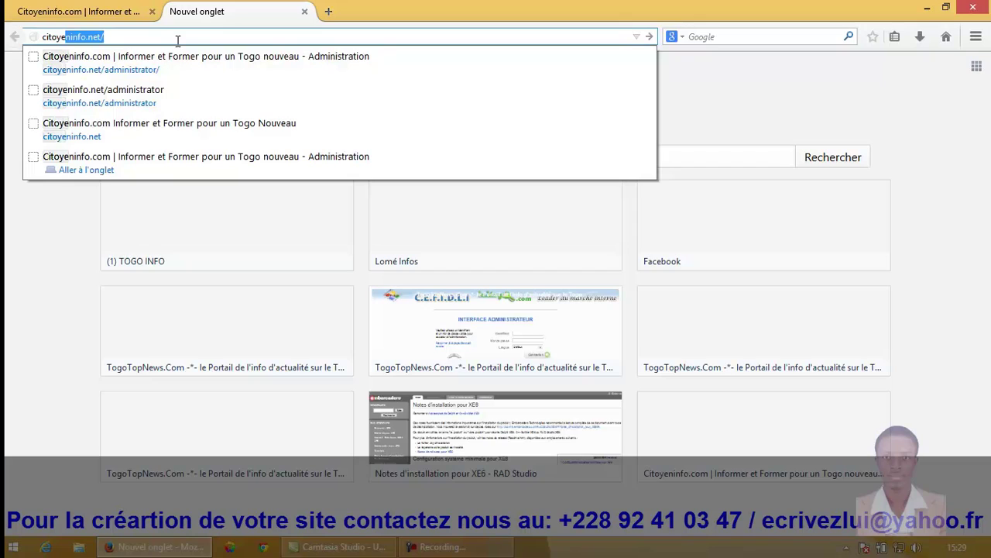
pyautogui.write('ninfo')
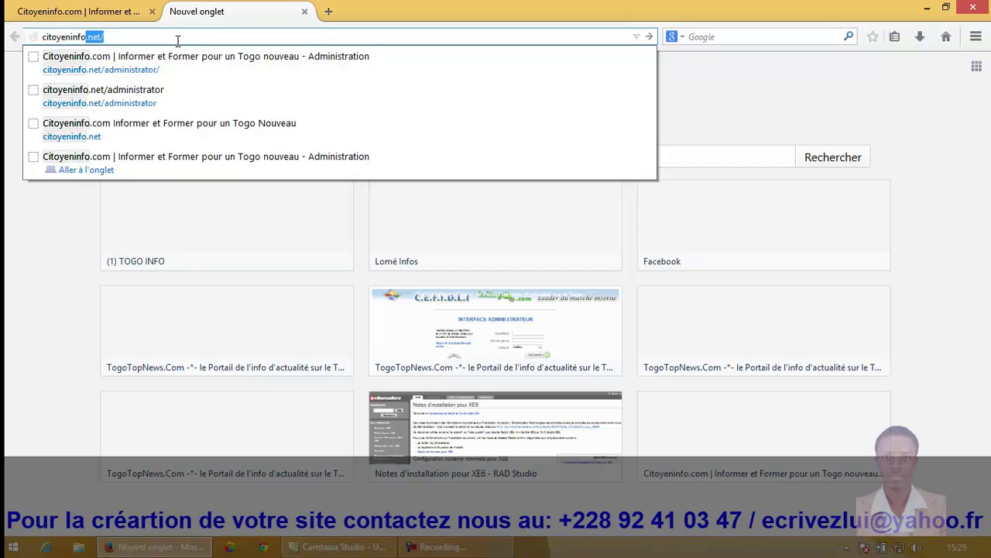
pyautogui.write('.net')
pyautogui.press('Return')
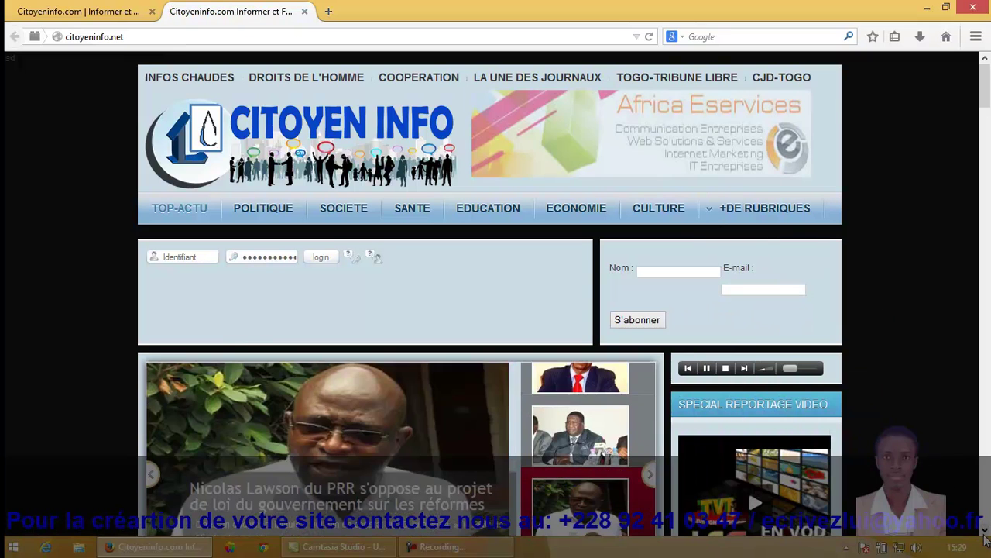
# Step: Scroll the public homepage, then return to the administrator control panel tab
pyautogui.scroll(-4, 985, 534)
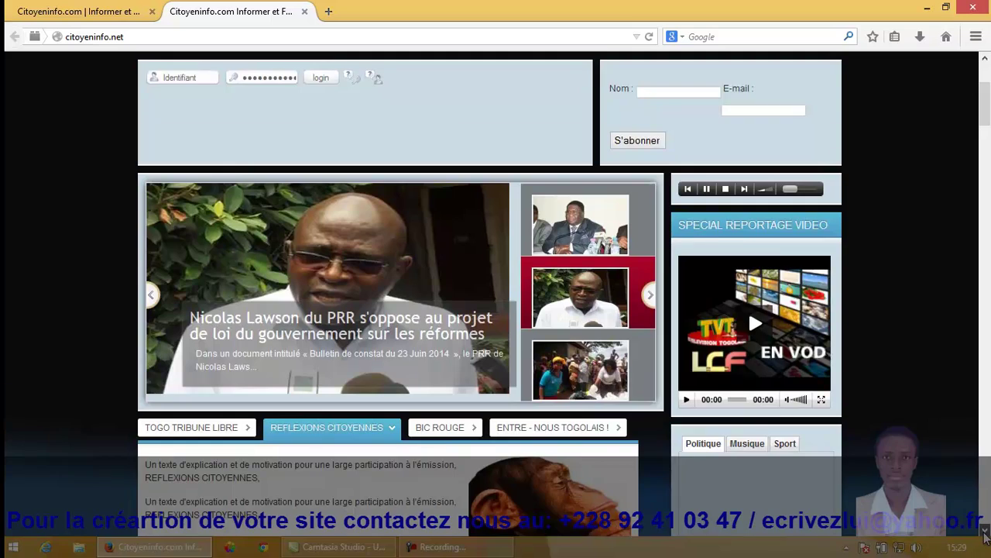
pyautogui.scroll(-4, 985, 534)
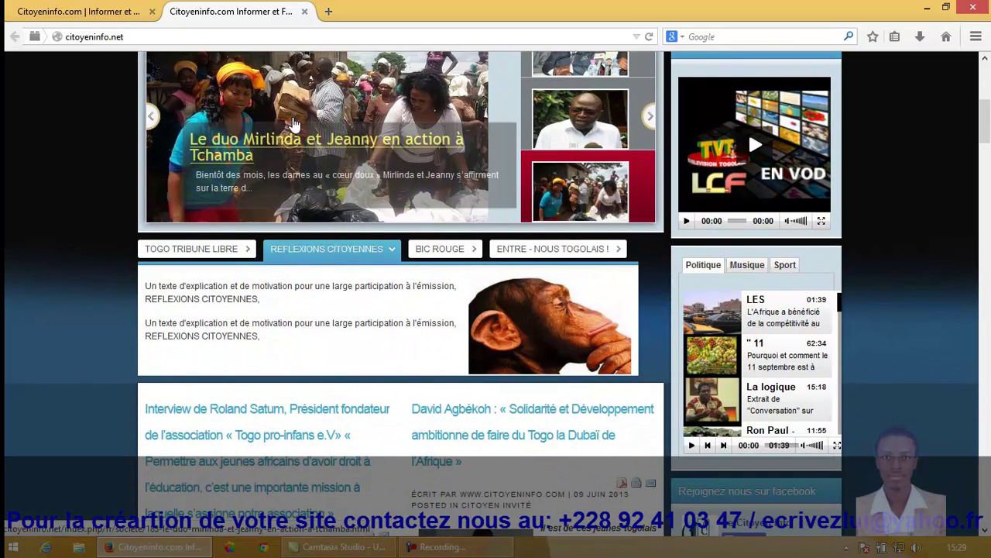
pyautogui.click(98, 17)
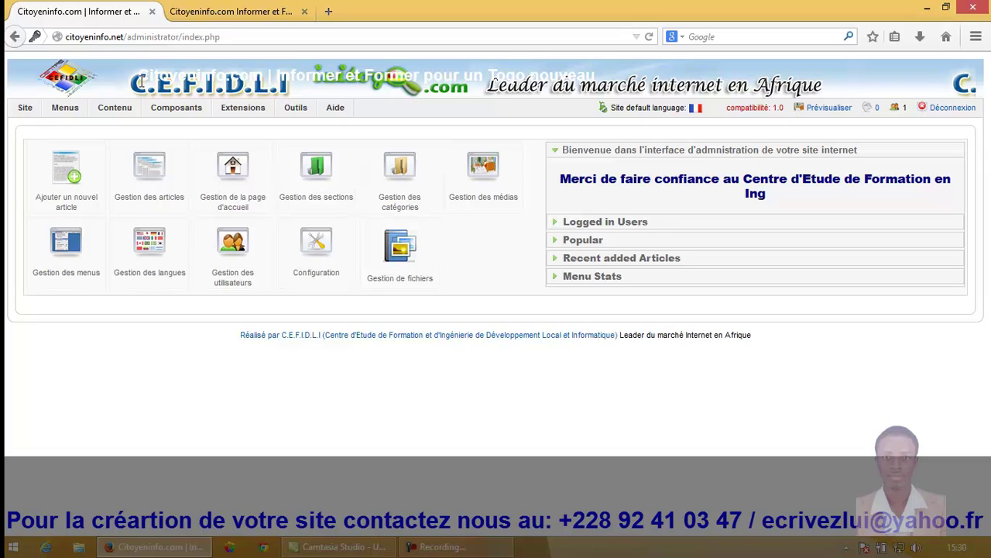
# Step: Start a new article titled 'Article test' and copy the title into the Alias field
pyautogui.click(62, 184)
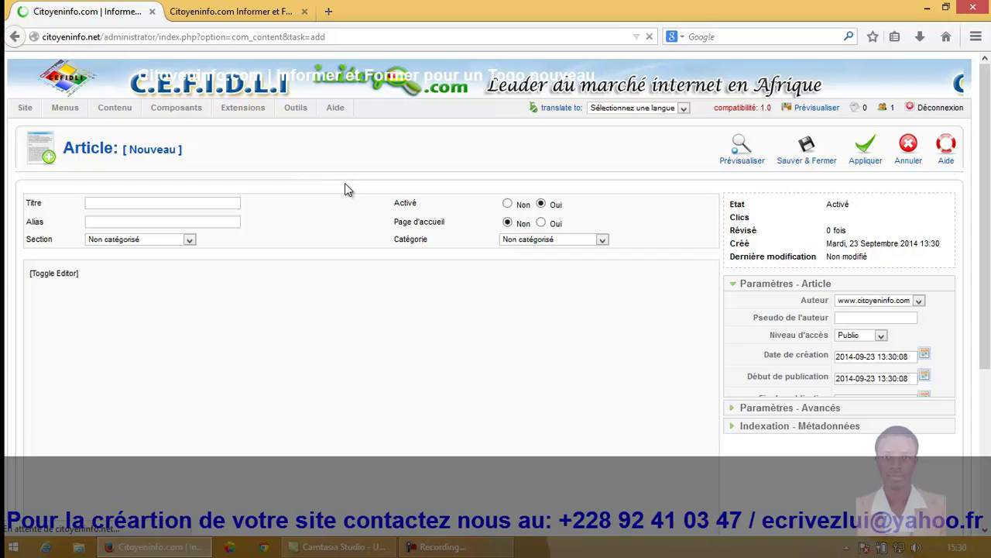
pyautogui.click(263, 9)
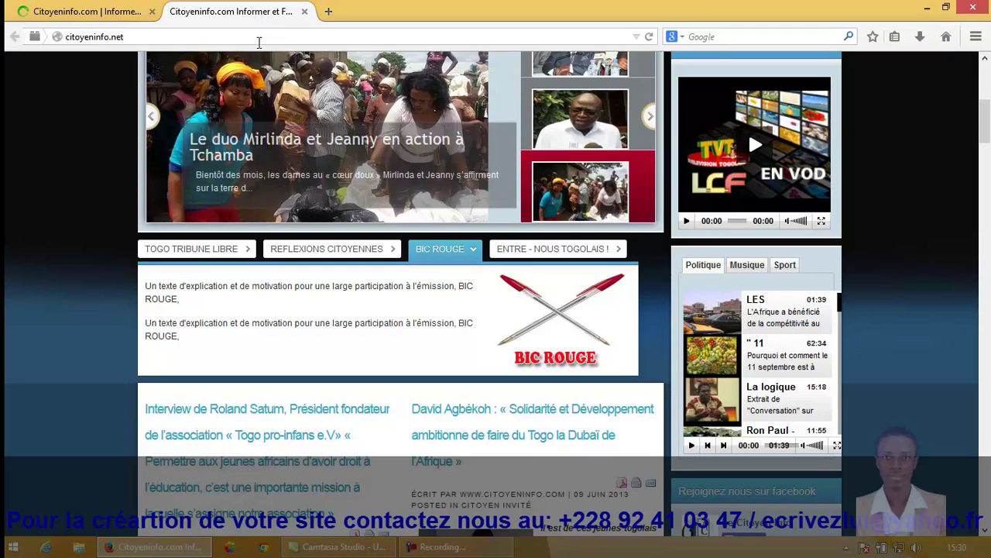
pyautogui.hotkey('ctrl', 'Tab')
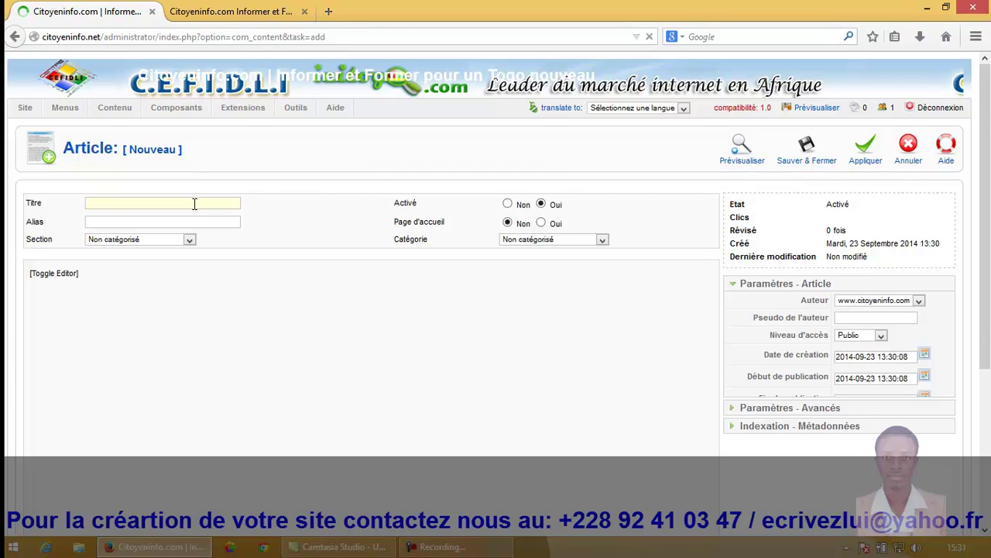
pyautogui.write("exemple d'articl")
pyautogui.press('BackSpace')
pyautogui.write('icle')
pyautogui.click(180, 221)
pyautogui.tripleClick(172, 200)
pyautogui.hotkey('ctrl', 'c')
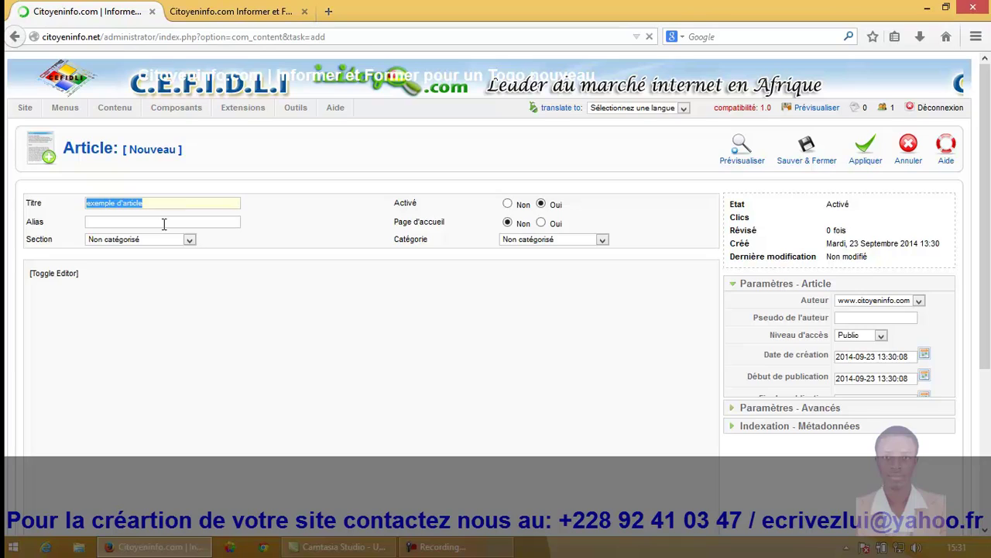
pyautogui.click(164, 224)
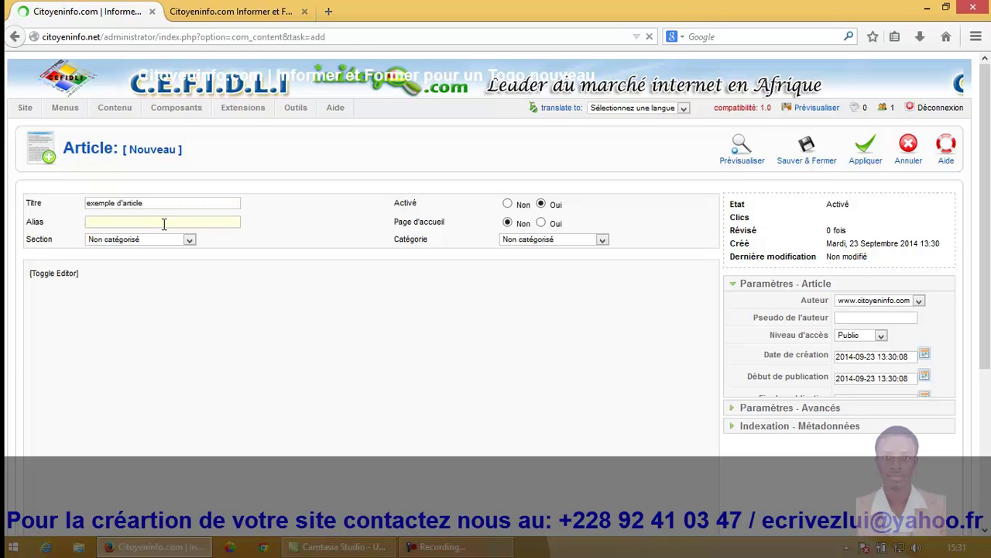
pyautogui.hotkey('ctrl', 'v')
pyautogui.click(139, 240)
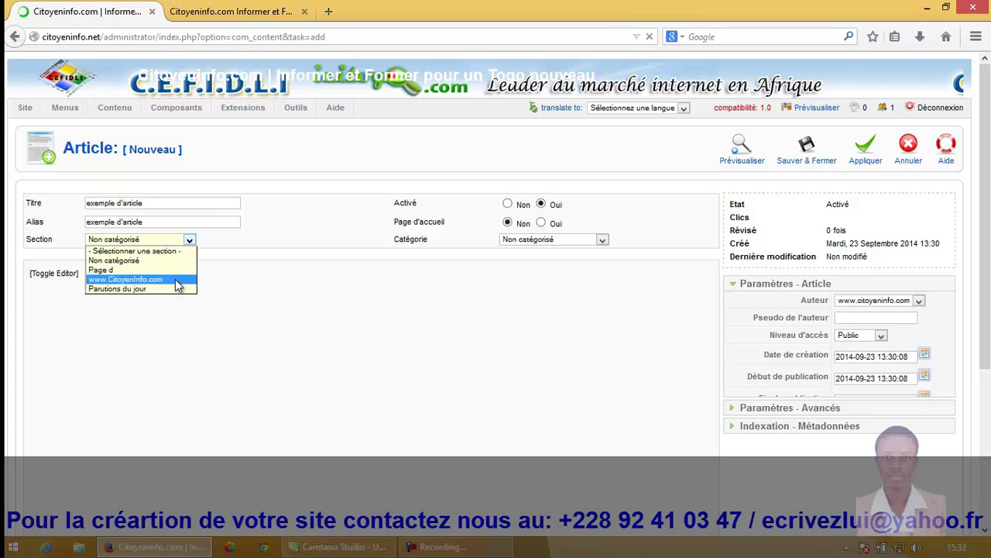
pyautogui.click(176, 280)
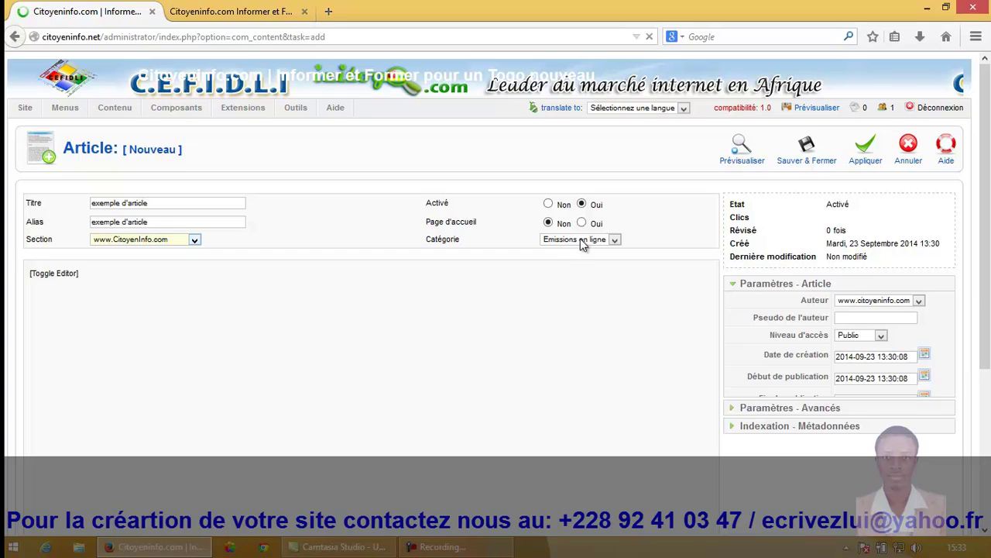
pyautogui.click(616, 240)
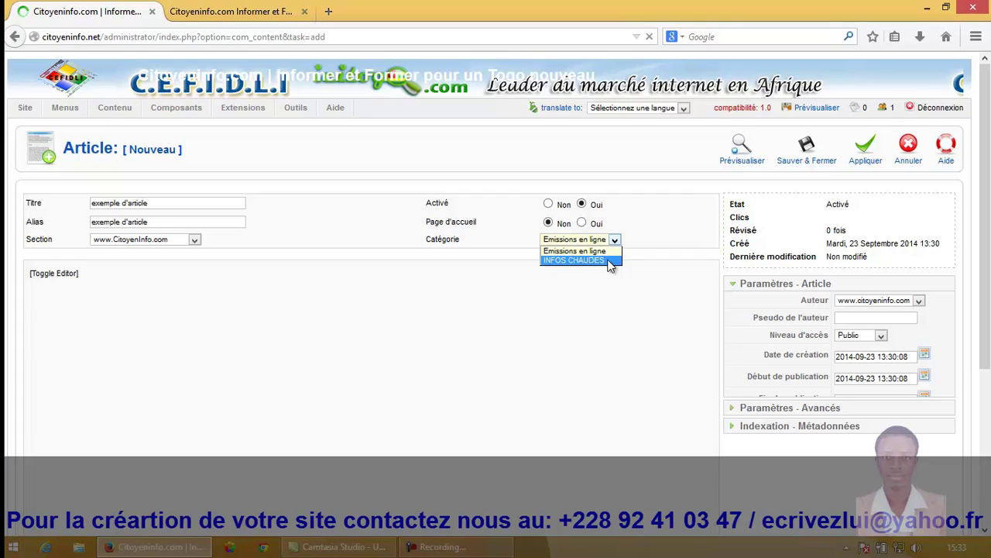
pyautogui.click(589, 261)
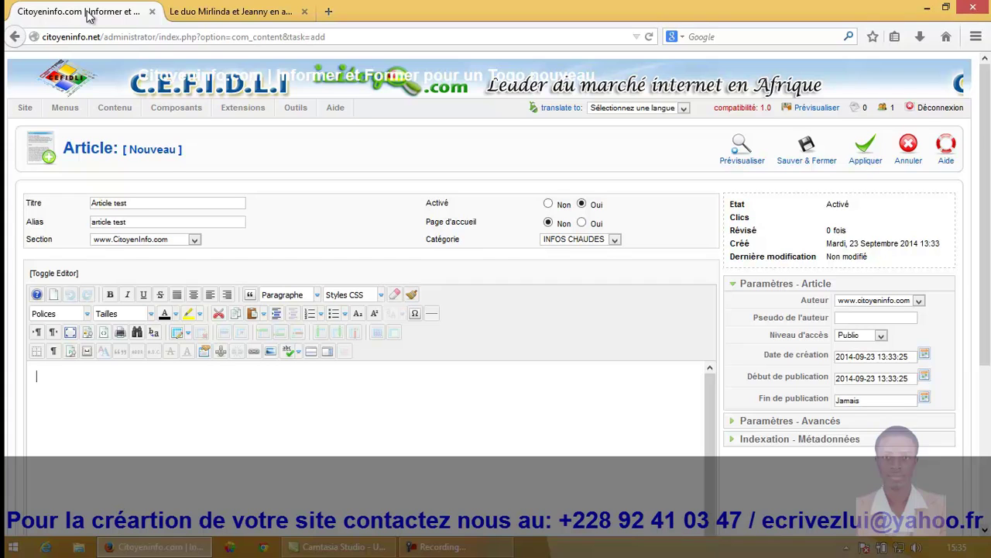
# Step: Scroll to the article editor and begin the body with 'Les textes ou'
pyautogui.scroll(-4, 87, 16)
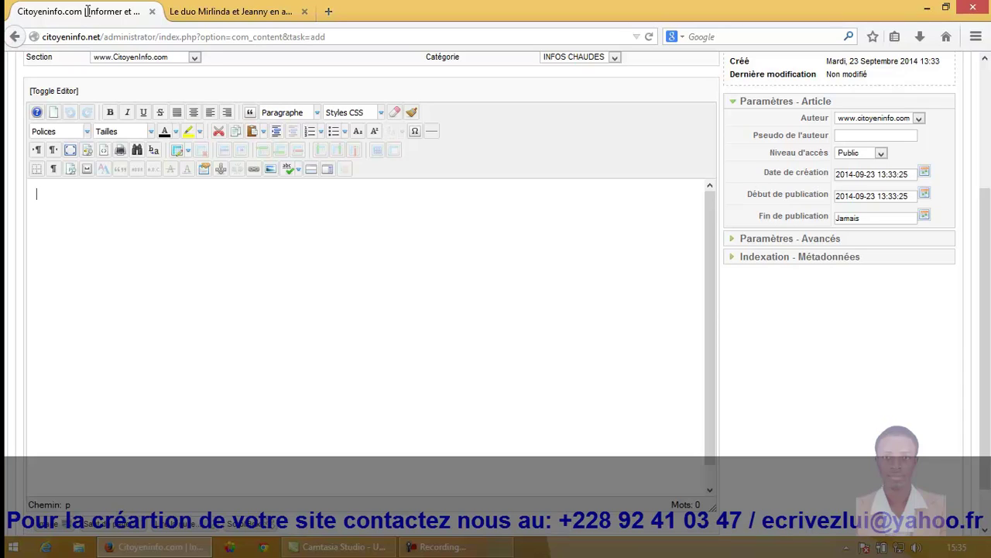
pyautogui.write('Les textes ou')
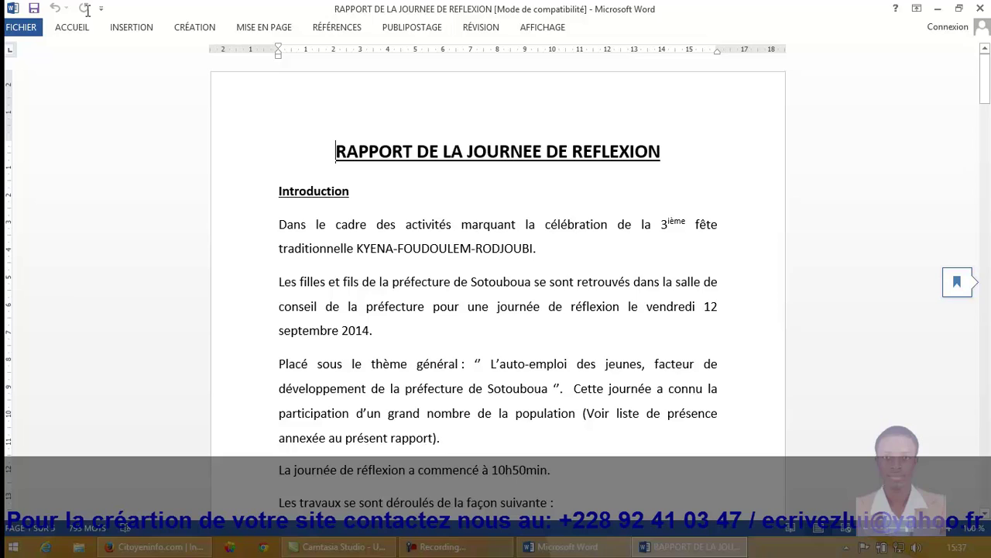
# Step: Paste the full Word report into the Joomla article body
pyautogui.hotkey('ctrl', 'a')
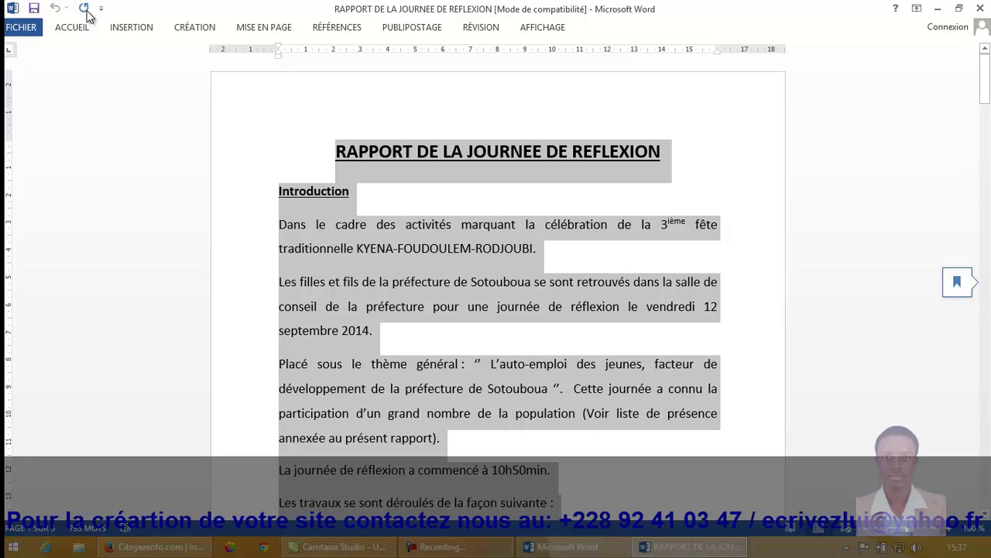
pyautogui.hotkey('alt', 'Tab')
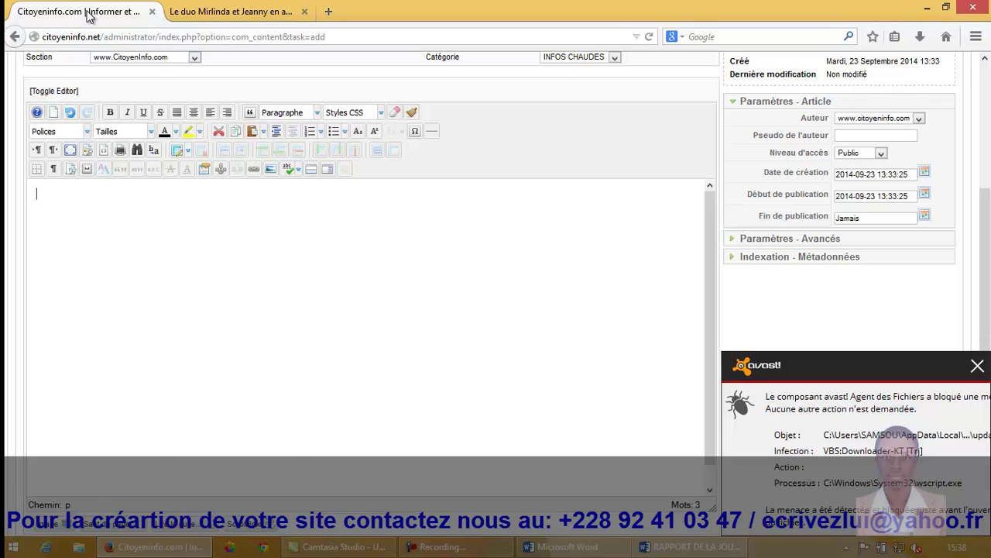
pyautogui.hotkey('ctrl', 'v')
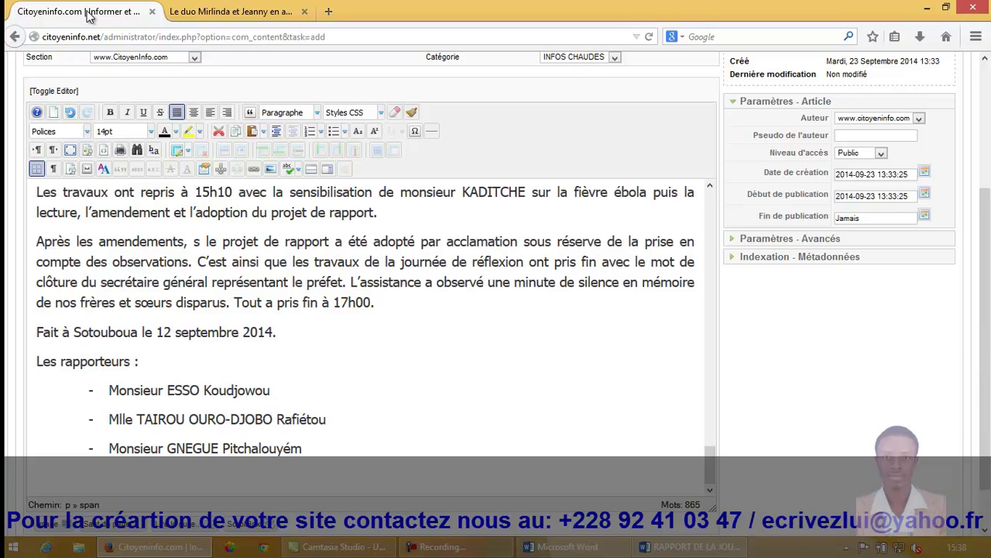
pyautogui.press('pageup')
pyautogui.press('pageup')
pyautogui.press('pageup')
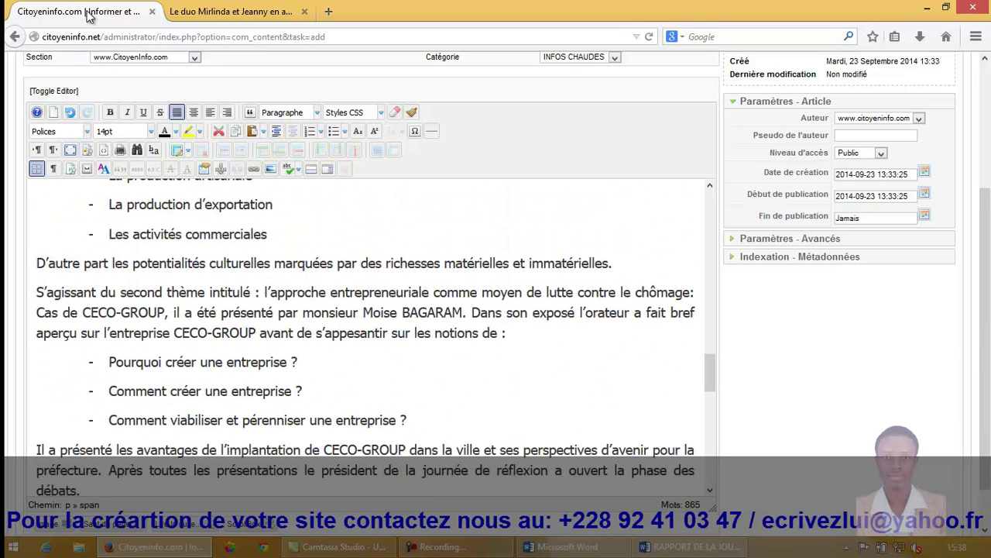
# Step: Scroll through the Word report to compare it, then return to the Firefox article editor
pyautogui.hotkey('alt', 'Tab')
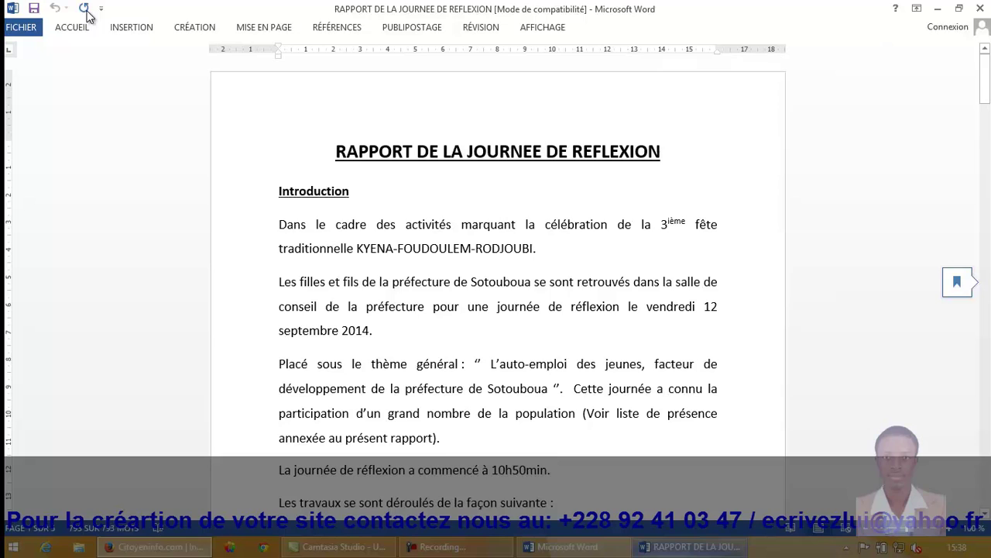
pyautogui.hotkey('ctrl', 'a')
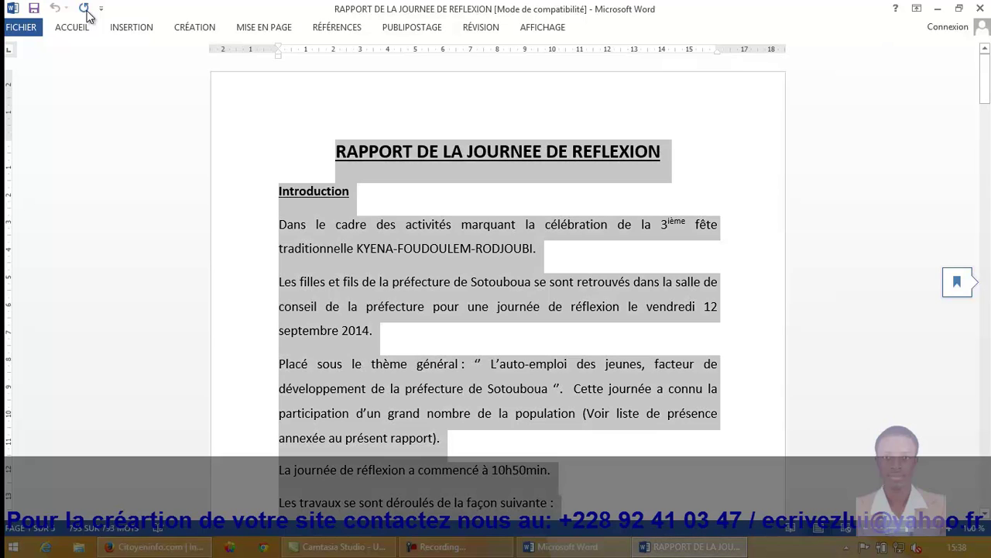
pyautogui.press('Left')
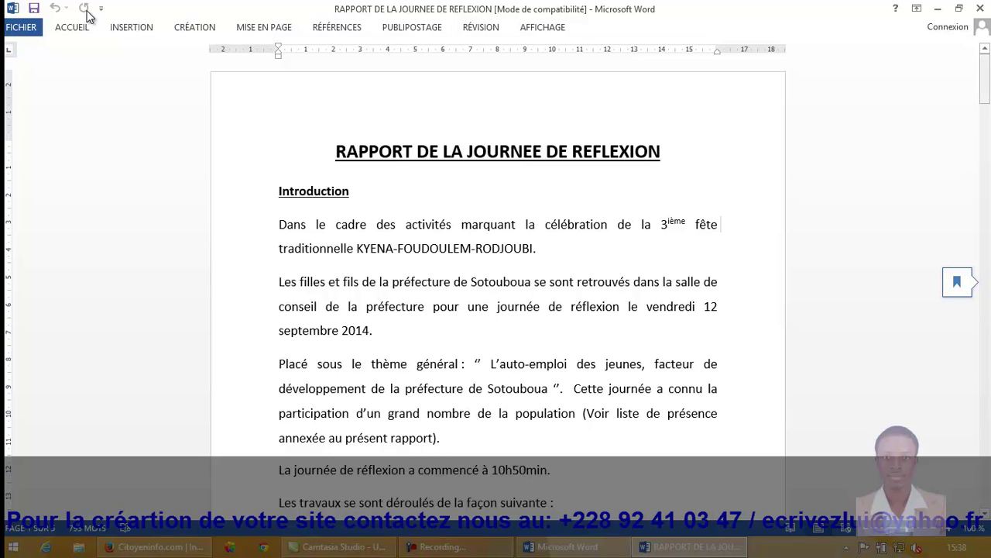
pyautogui.scroll(-15, 87, 16)
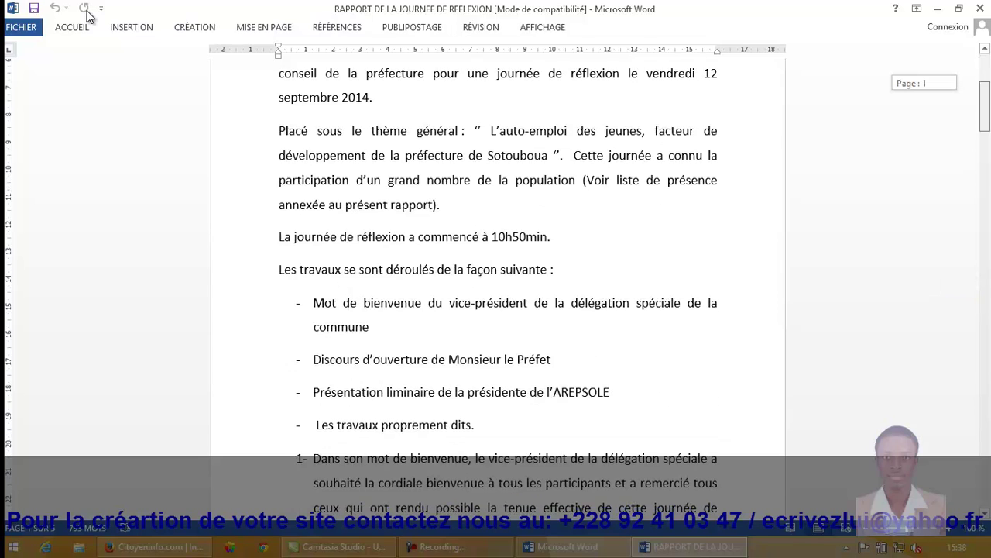
pyautogui.scroll(-15, 88, 16)
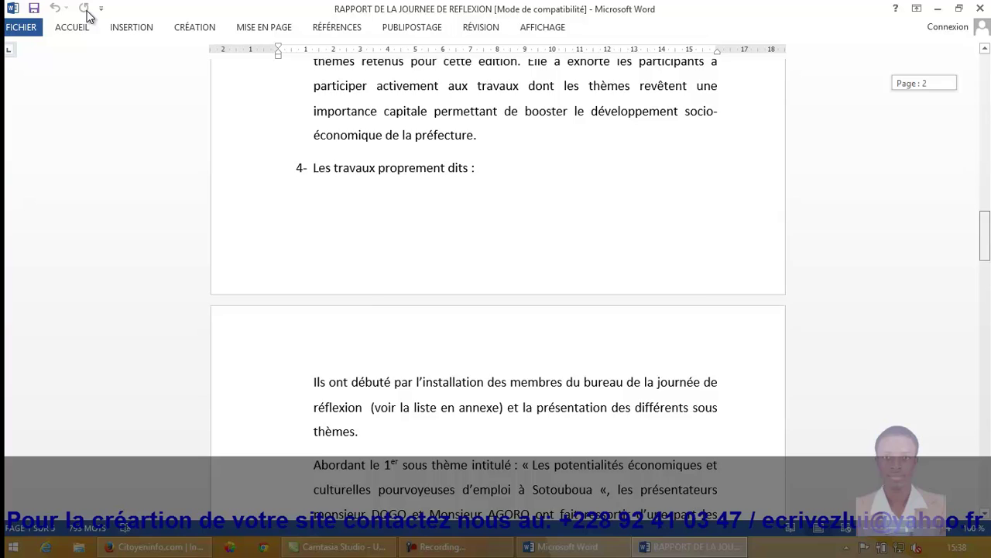
pyautogui.scroll(-5, 87, 16)
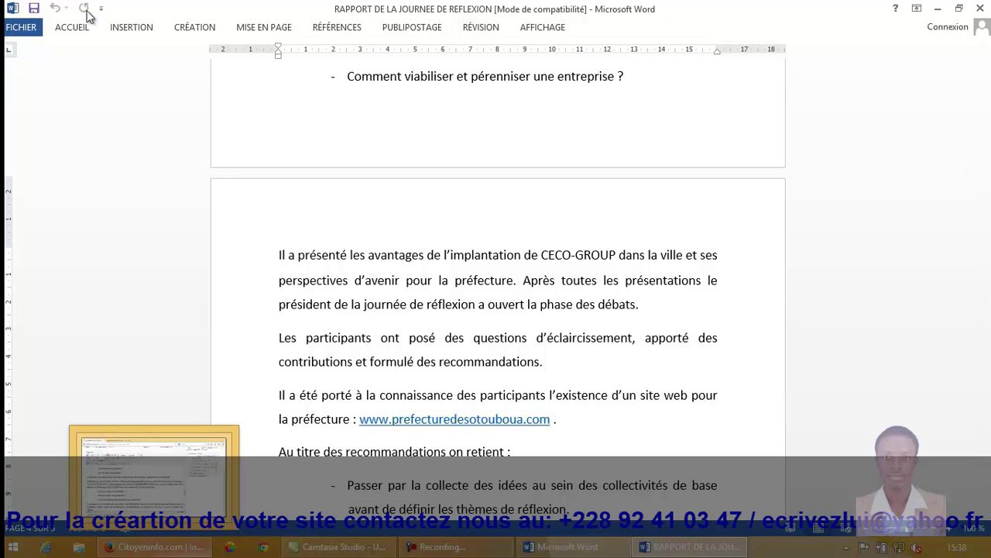
pyautogui.hotkey('alt', 'Tab')
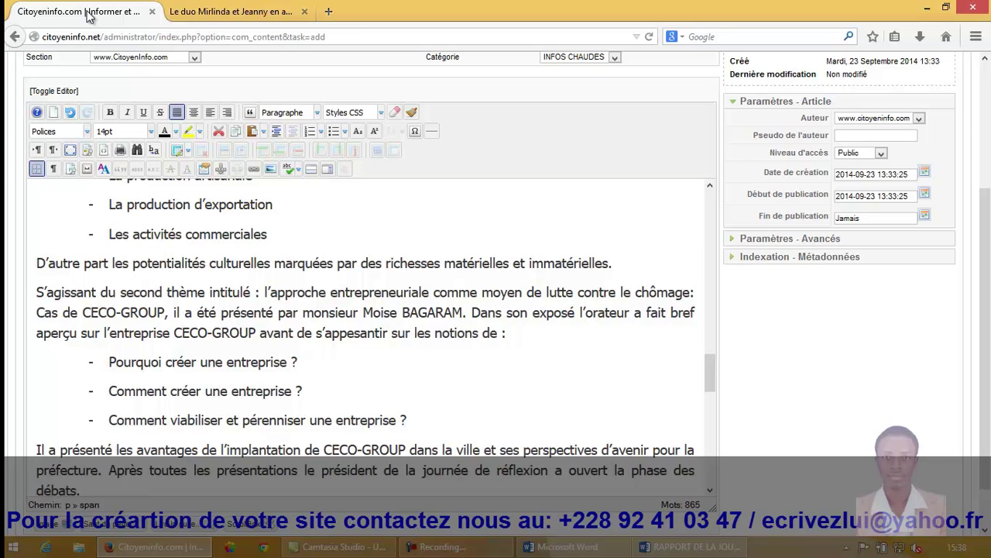
pyautogui.hotkey('ctrl', 'Home')
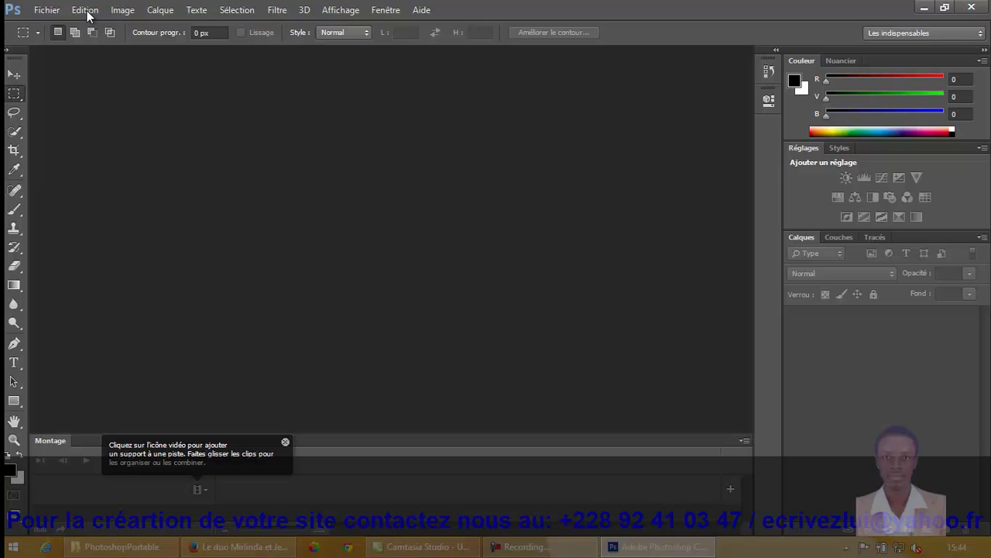
# Step: Open P9130002.JPG from the desktop's autre folder via Fichier > Ouvrir
pyautogui.press('alt')
pyautogui.press('Return')
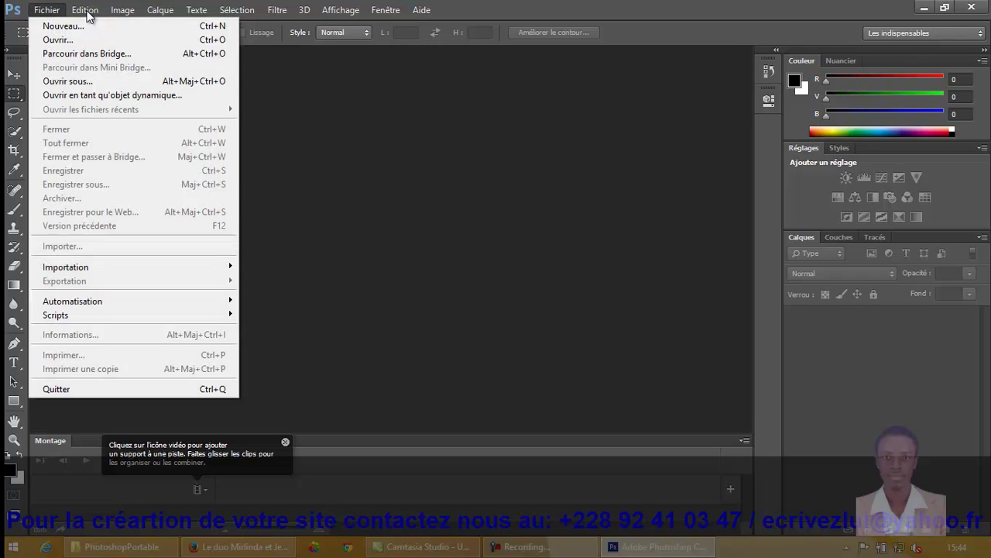
pyautogui.press('Down')
pyautogui.press('Down')
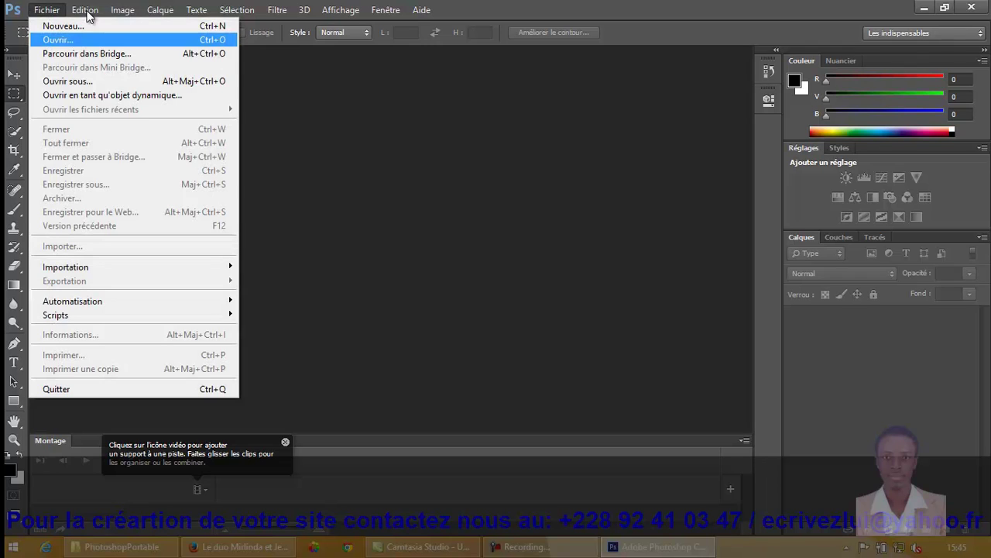
pyautogui.press('Return')
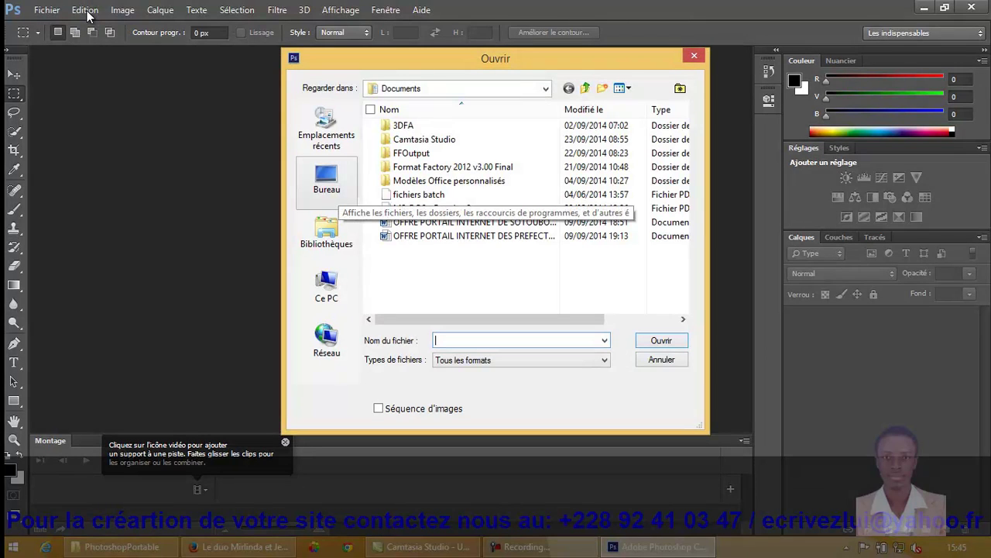
pyautogui.press('Return')
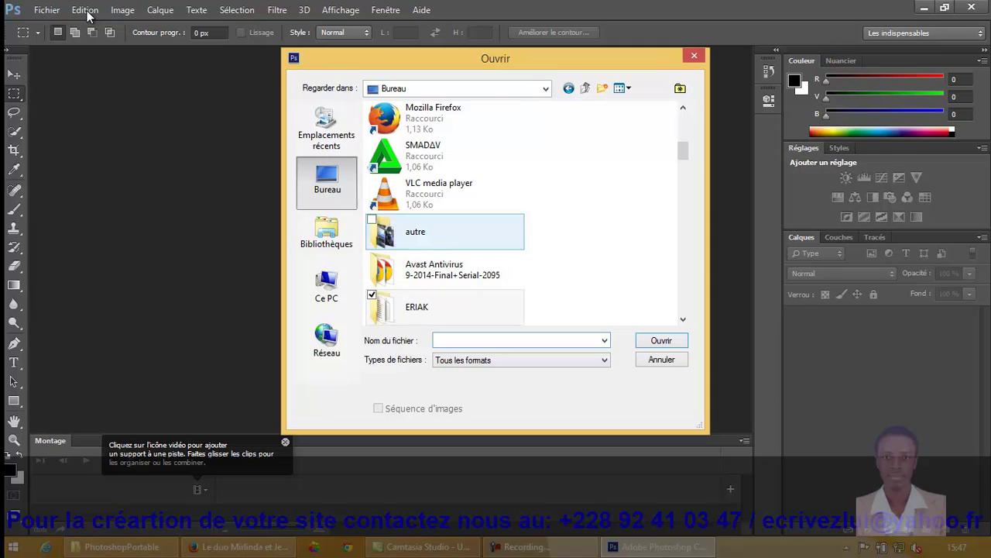
pyautogui.press('Return')
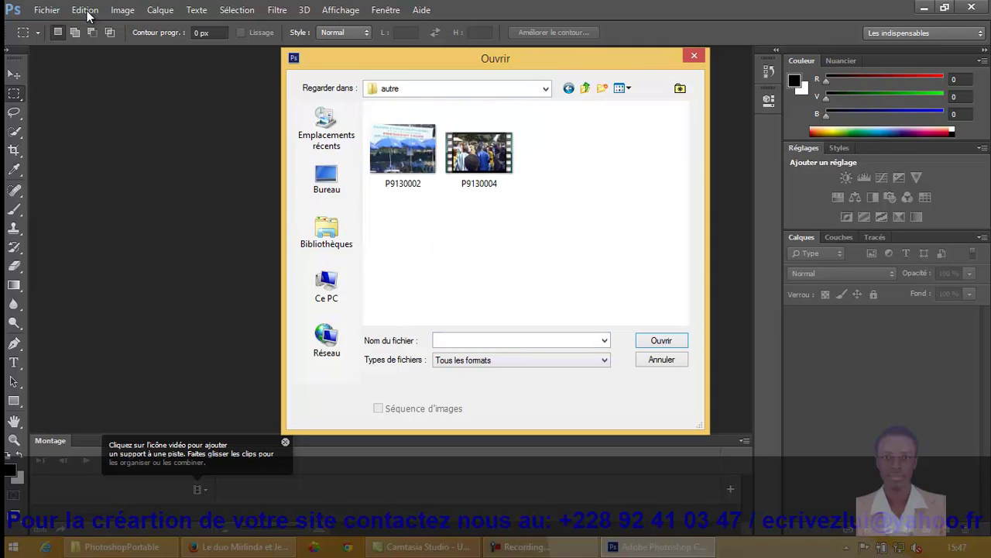
pyautogui.press('Down')
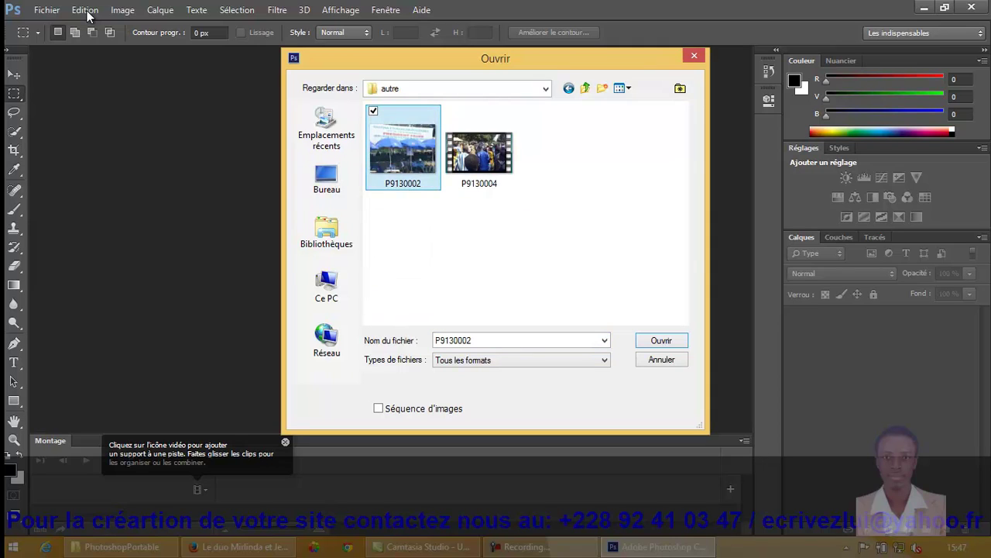
pyautogui.press('Return')
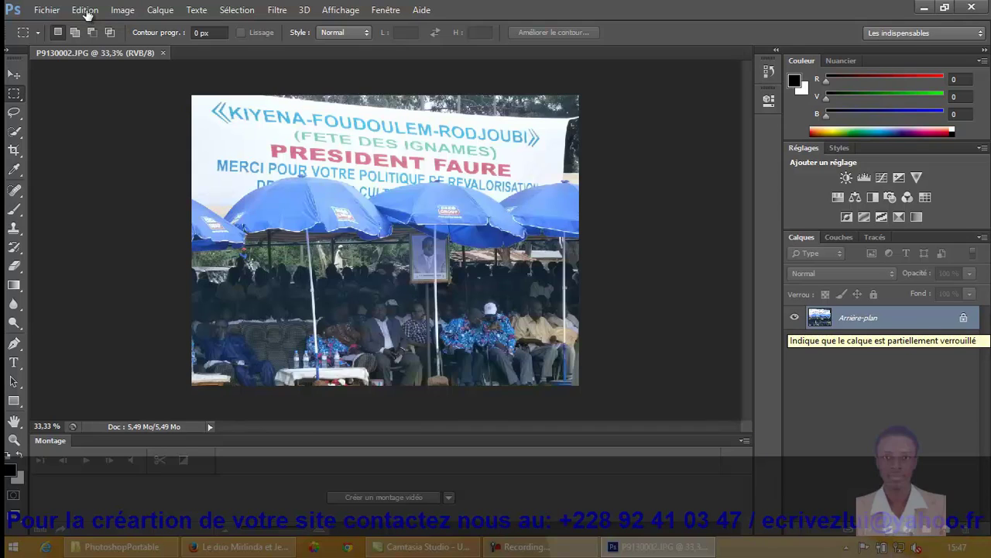
# Step: Convert Arrière-plan into layer Calque 0 and shrink the photo from 1600 × 1200 to 510 × 383 pixels
pyautogui.hotkey('ctrl', 'shift', 'n')
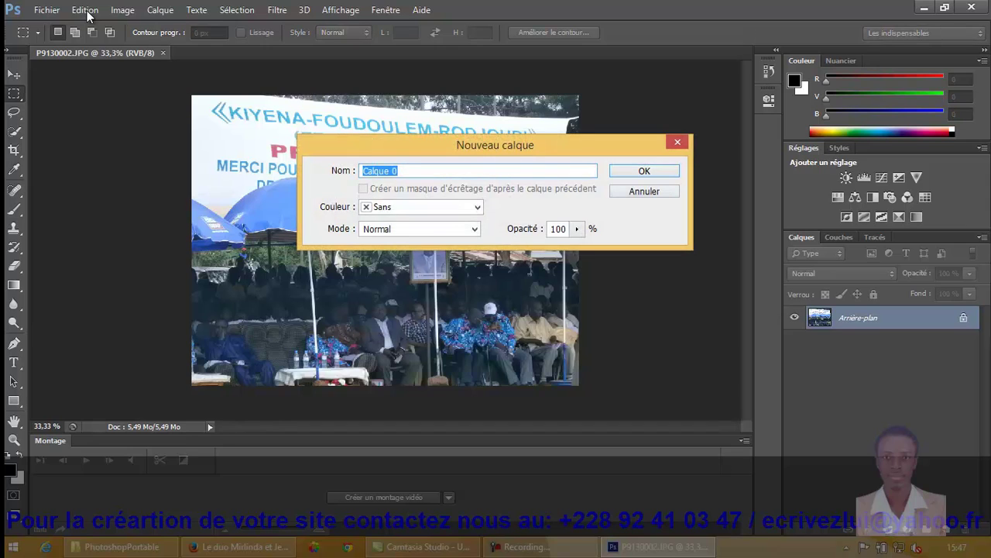
pyautogui.press('Return')
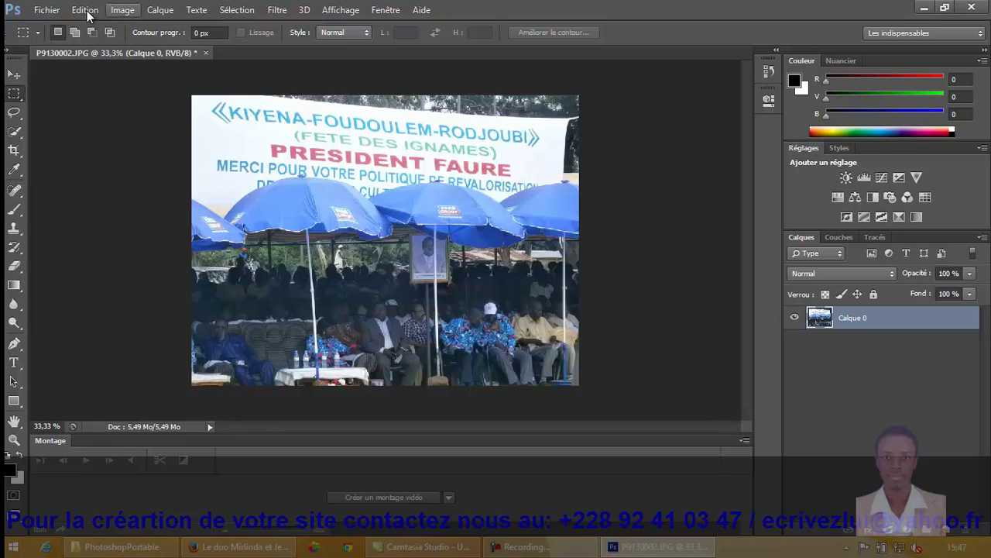
pyautogui.press('Down')
pyautogui.press('Down')
pyautogui.press('Down')
pyautogui.press('Down')
pyautogui.press('Down')
pyautogui.press('Down')
pyautogui.press('Down')
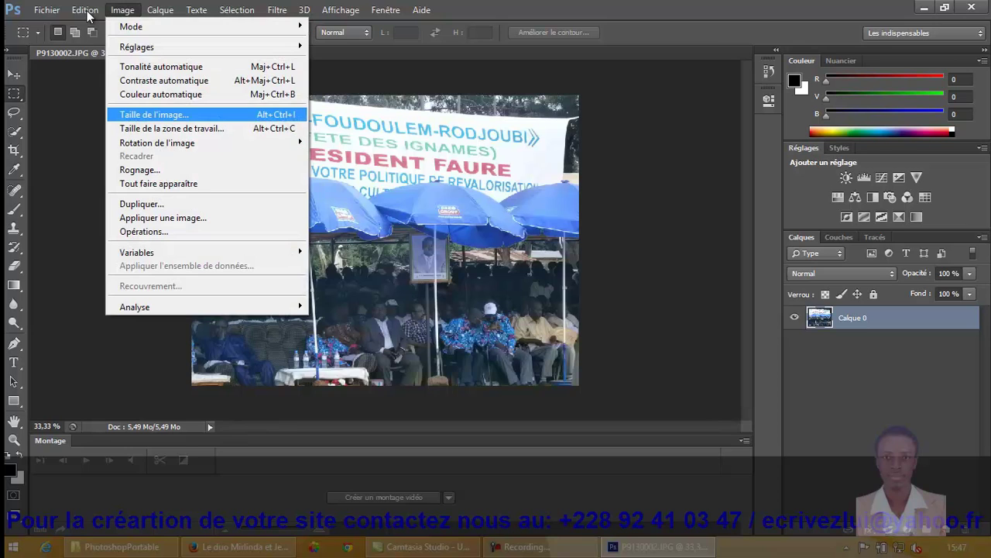
pyautogui.press('Return')
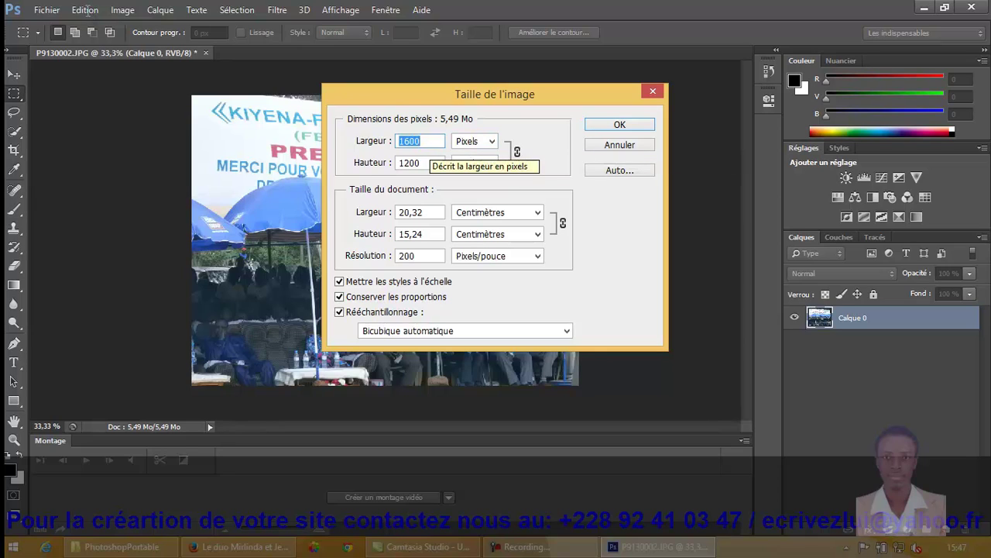
pyautogui.write('510')
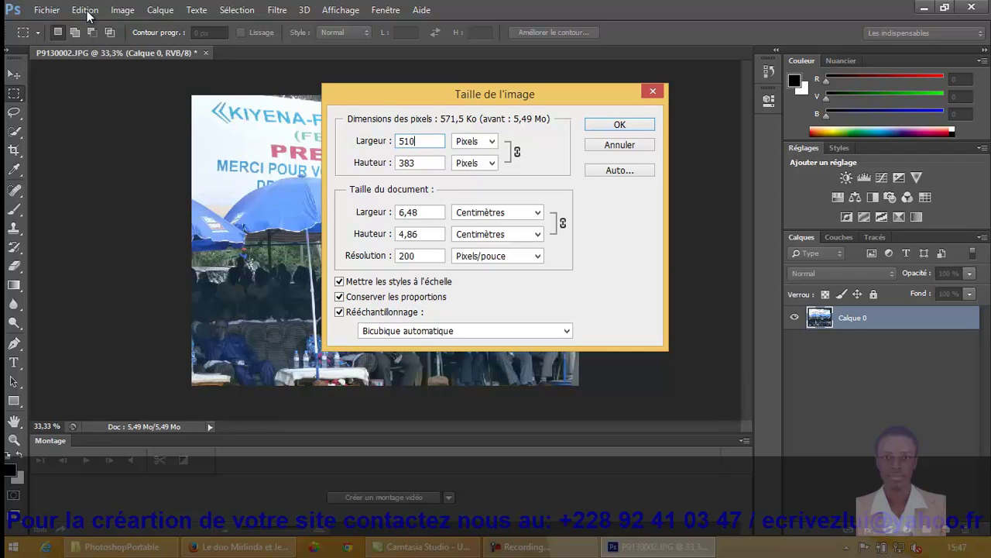
pyautogui.press('Return')
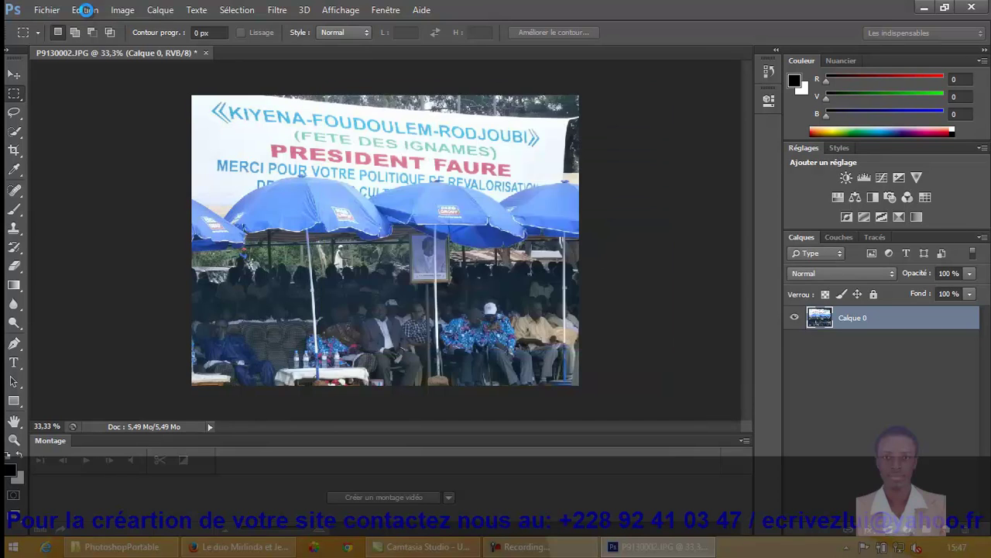
pyautogui.hotkey('alt', 'f')
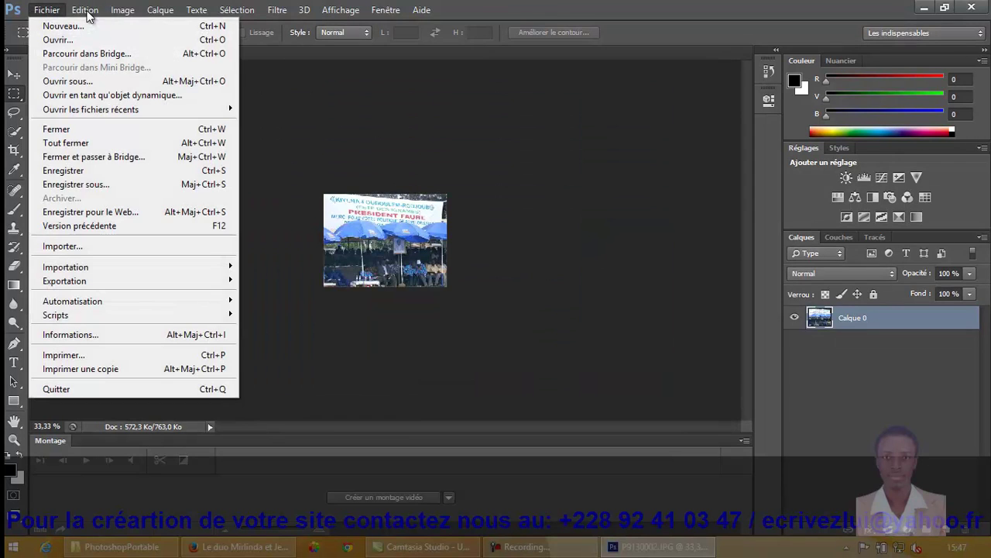
pyautogui.press('Down')
pyautogui.press('Down')
pyautogui.press('Down')
pyautogui.press('Down')
pyautogui.press('Down')
pyautogui.press('Down')
pyautogui.press('Down')
pyautogui.press('Down')
pyautogui.press('Down')
pyautogui.press('Down')
pyautogui.press('Down')
pyautogui.press('Down')
pyautogui.press('Down')
pyautogui.press('Down')
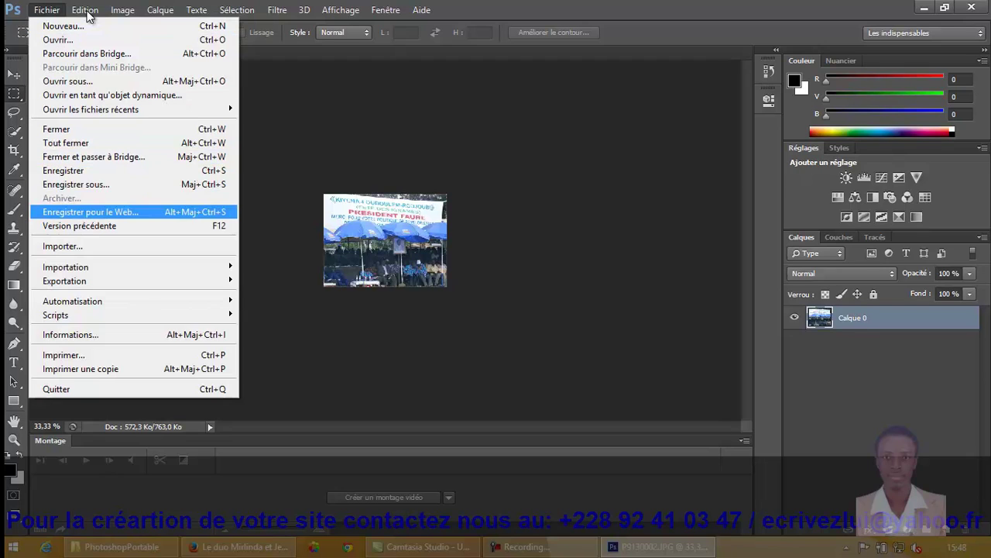
# Step: Save a JPEG web copy of the resized photo via Enregistrer pour le Web, then return to Firefox
pyautogui.press('Return')
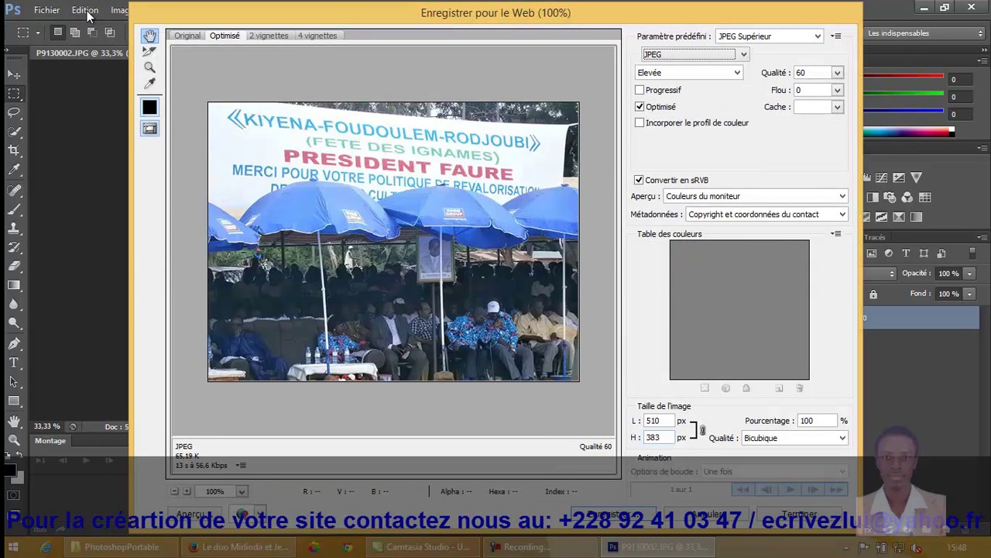
pyautogui.press('Return')
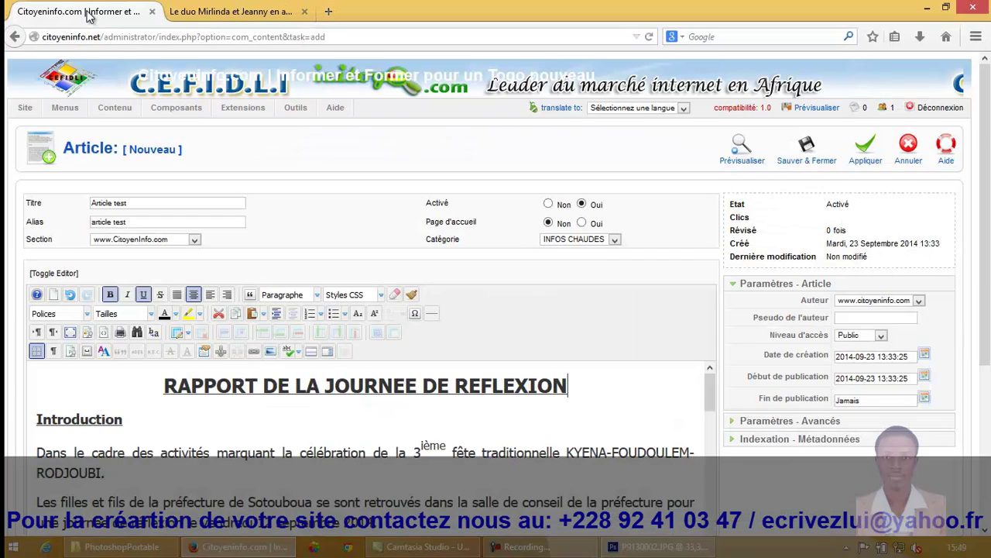
pyautogui.hotkey('alt', 'Tab')
pyautogui.click(87, 16)
# Step: Place the caret at the Dans le cadre paragraph and upload imageredimensionnée.jpg from the Bureau
pyautogui.press('Down')
pyautogui.press('Down')
pyautogui.press('Home')
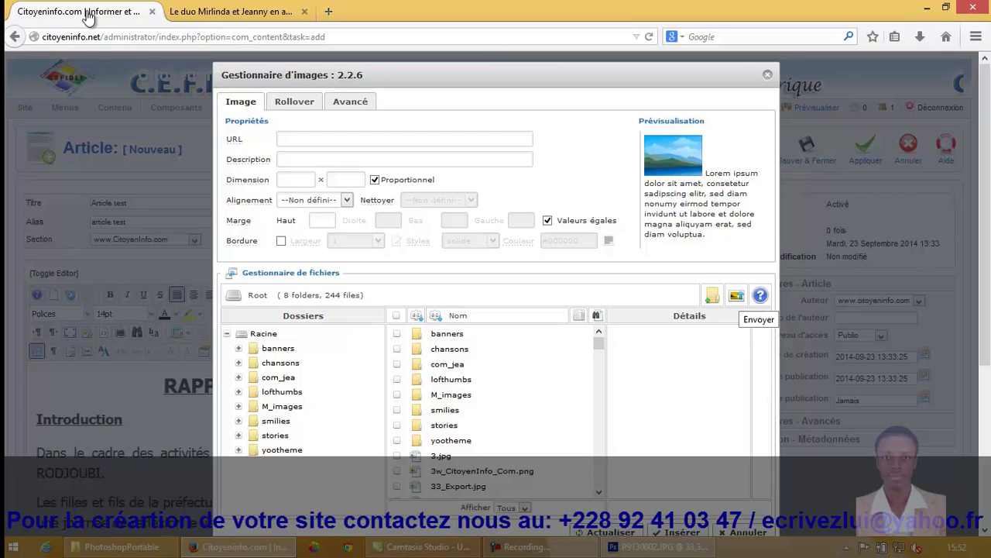
pyautogui.click(737, 295)
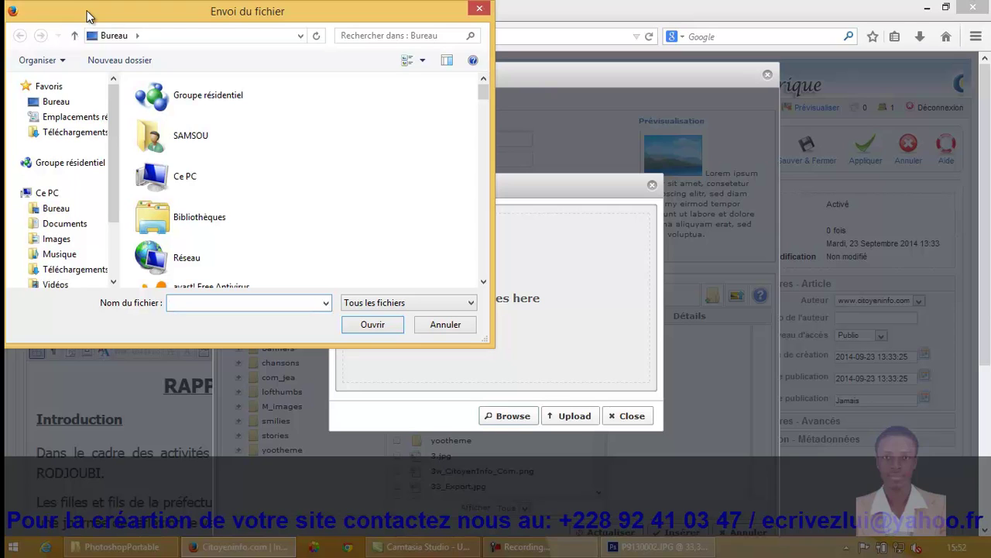
pyautogui.scroll(-5, 224, 179)
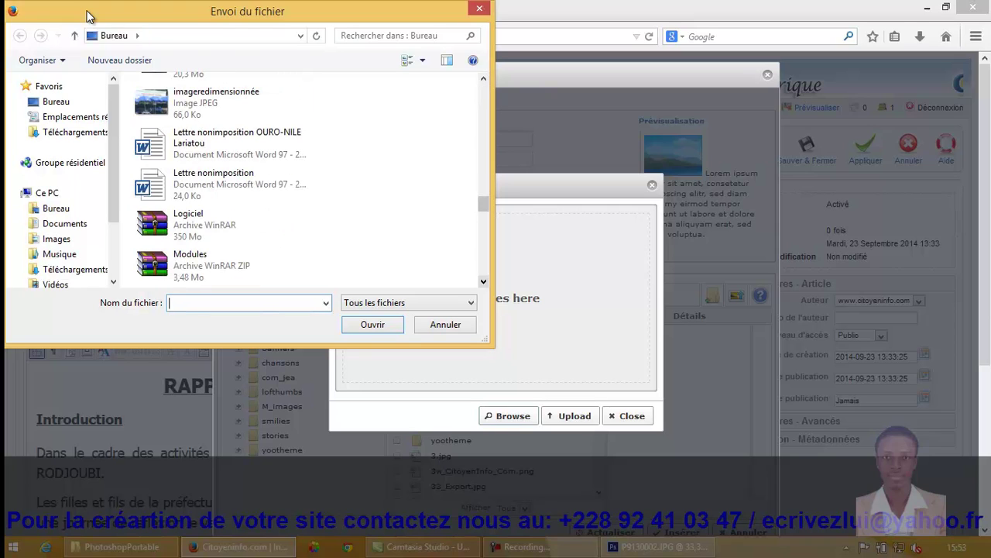
pyautogui.click(222, 102)
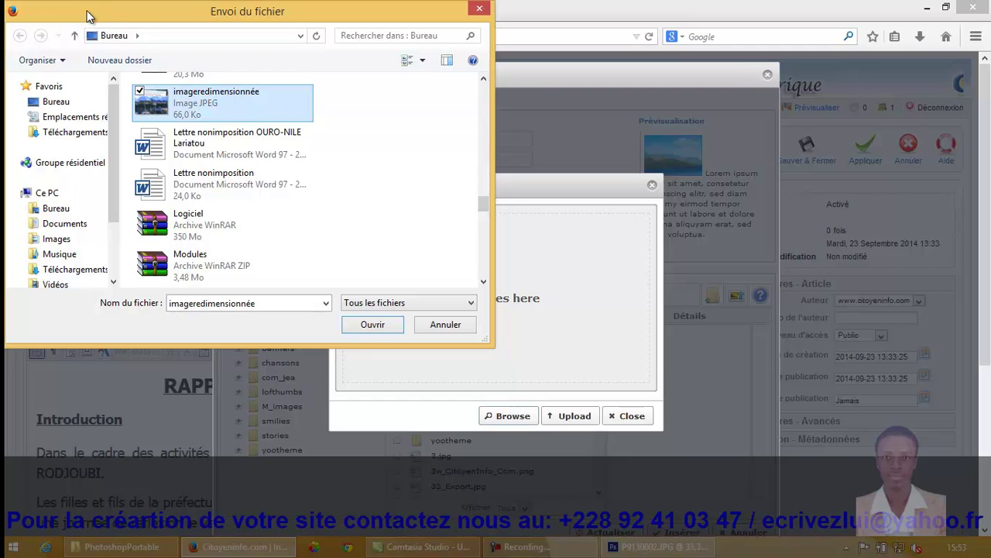
pyautogui.press('Return')
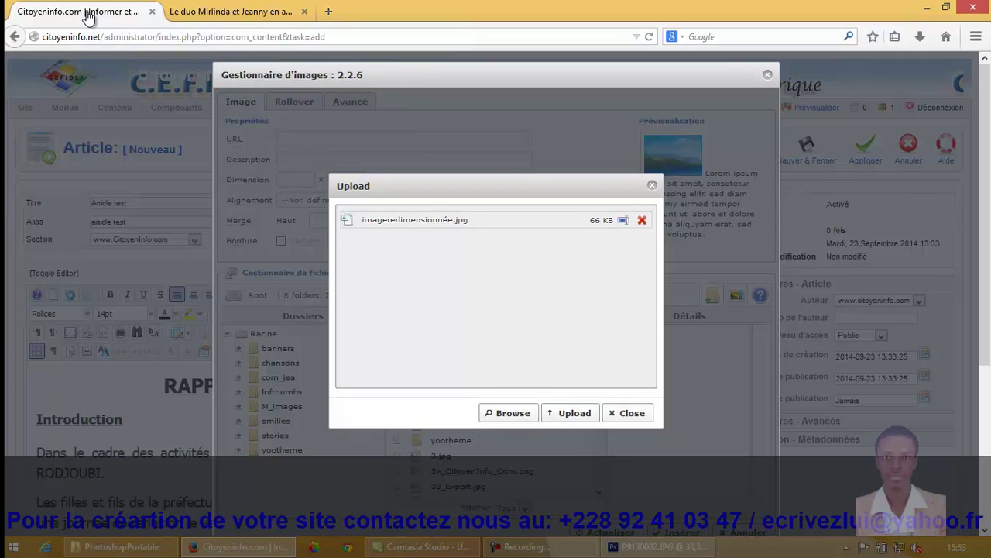
pyautogui.press('Return')
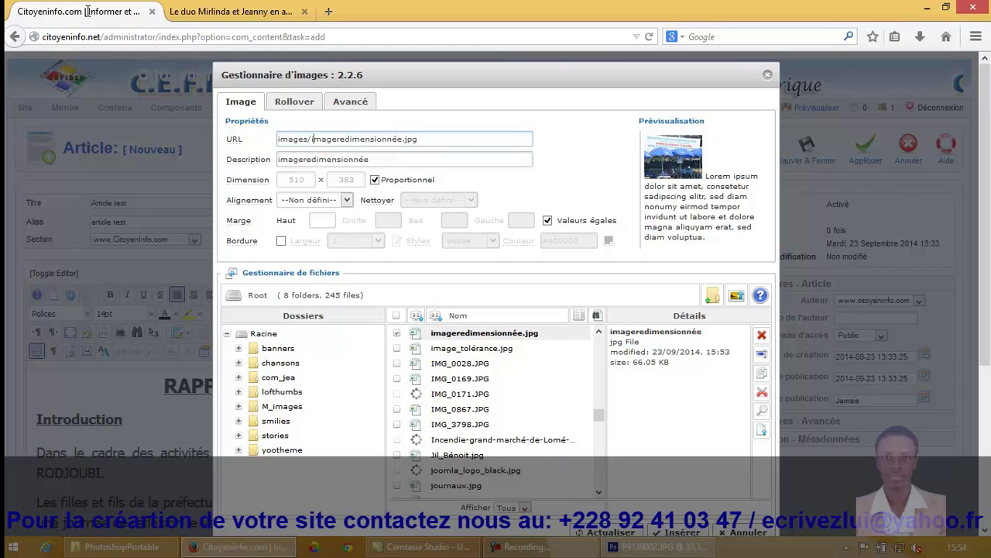
# Step: Set the selected image's alignment to Gauche and its top margin to 10
pyautogui.press('Return')
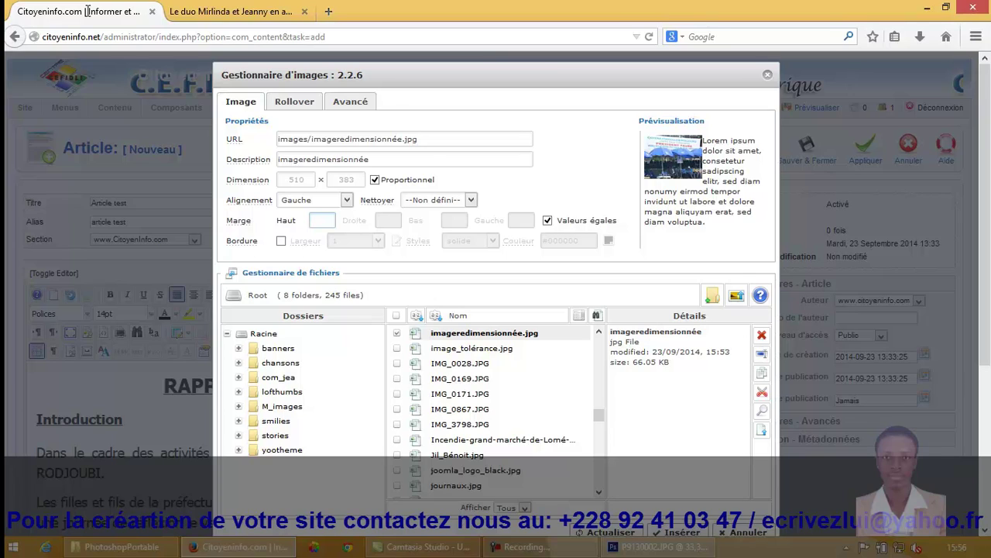
pyautogui.write('10')
# Step: Apply the 10 margin to all sides, then select the festival photo near the report title
pyautogui.click(89, 16)
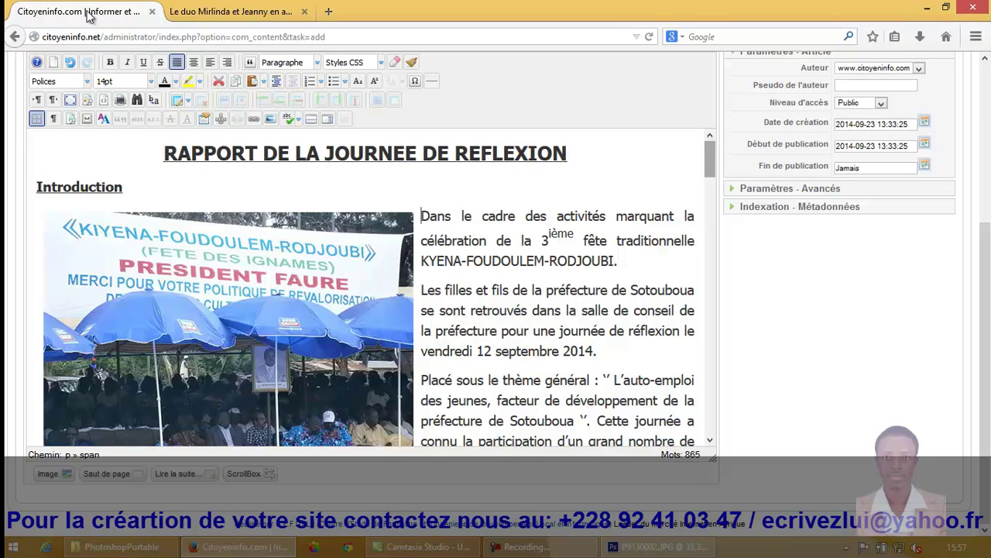
pyautogui.press('Down')
pyautogui.press('Down')
pyautogui.press('Down')
pyautogui.press('Down')
pyautogui.press('Down')
pyautogui.press('Down')
pyautogui.press('Down')
pyautogui.press('Down')
pyautogui.press('Down')
pyautogui.press('Down')
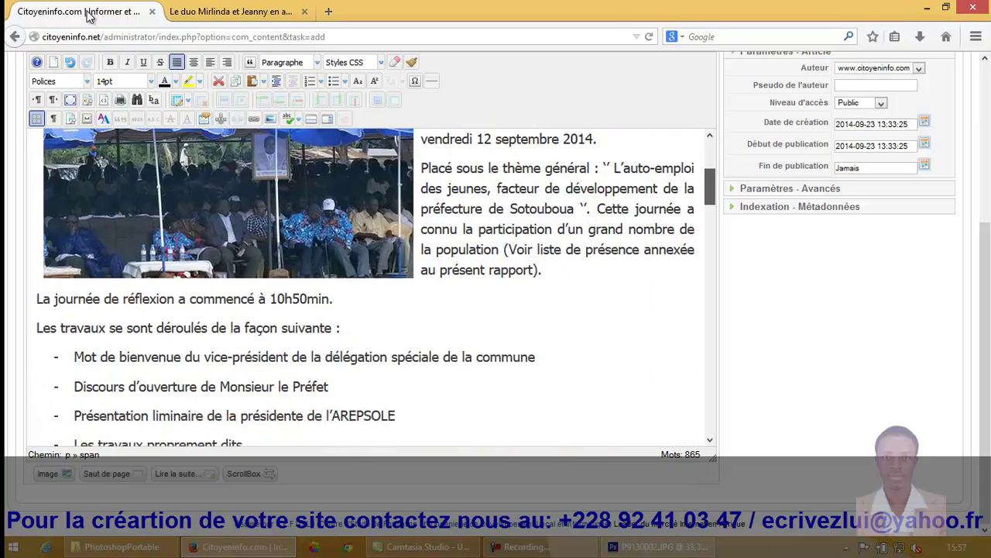
pyautogui.press('Down')
pyautogui.press('Down')
pyautogui.press('Down')
pyautogui.press('Down')
pyautogui.press('Down')
pyautogui.press('Up')
pyautogui.press('Up')
pyautogui.press('Up')
pyautogui.press('Up')
pyautogui.press('Up')
pyautogui.press('Up')
pyautogui.press('Up')
pyautogui.press('Up')
pyautogui.press('Up')
pyautogui.press('Up')
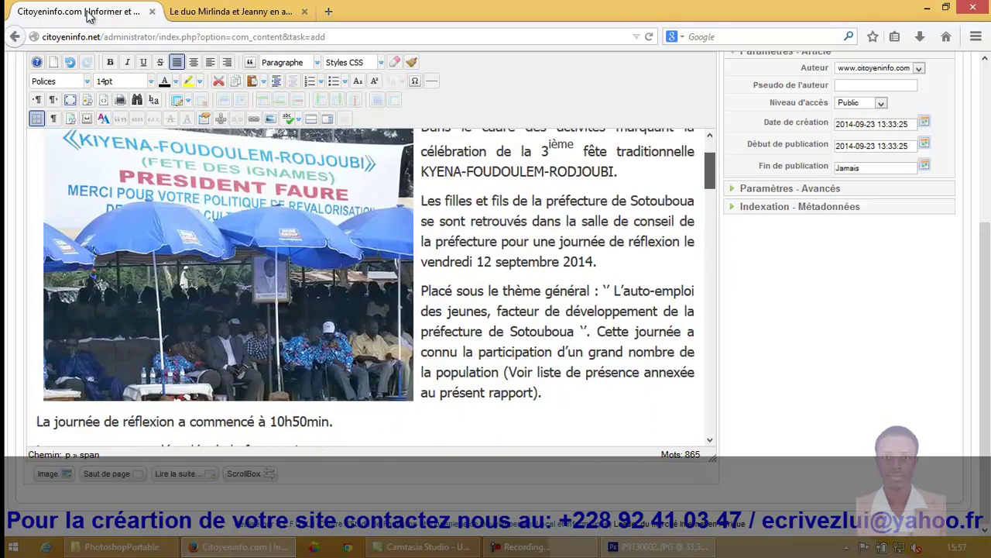
pyautogui.press('Up')
pyautogui.press('Up')
pyautogui.press('Up')
pyautogui.press('Up')
pyautogui.press('Down')
pyautogui.press('Down')
pyautogui.press('Down')
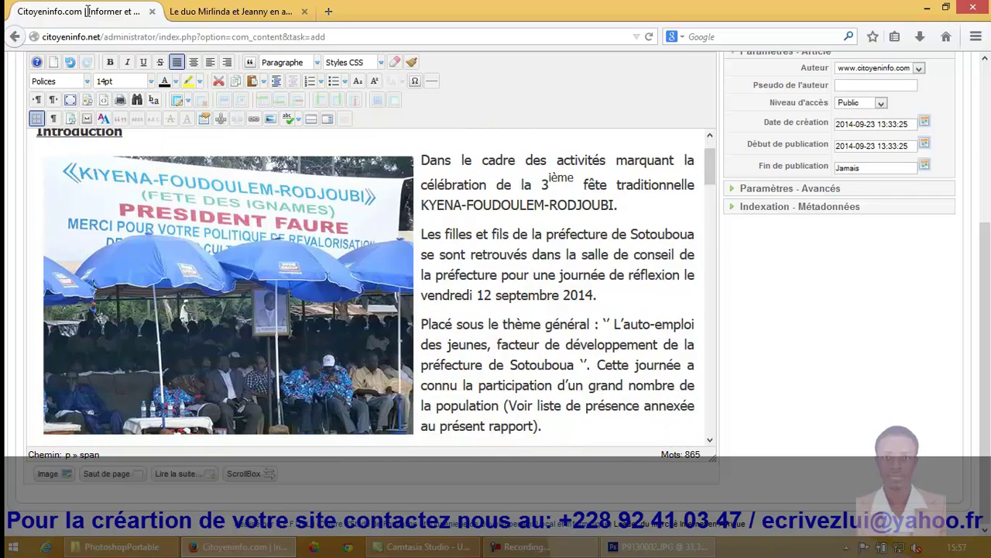
pyautogui.press('Left')
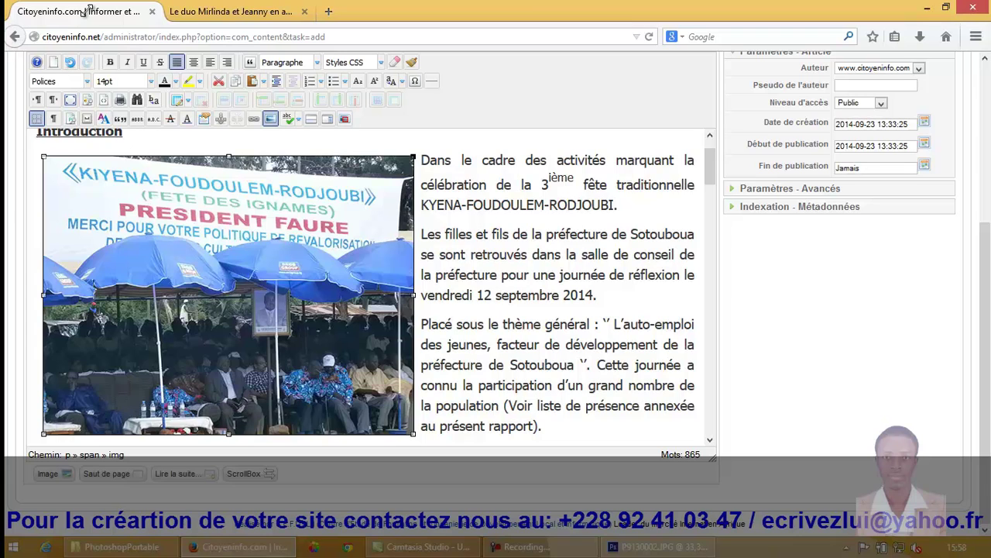
# Step: Shrink the festival photo to a small thumbnail and put the caret after '2014.'
pyautogui.moveTo(413, 156); pyautogui.dragTo(182, 323)
pyautogui.moveTo(87, 16); pyautogui.dragTo(87, 11)
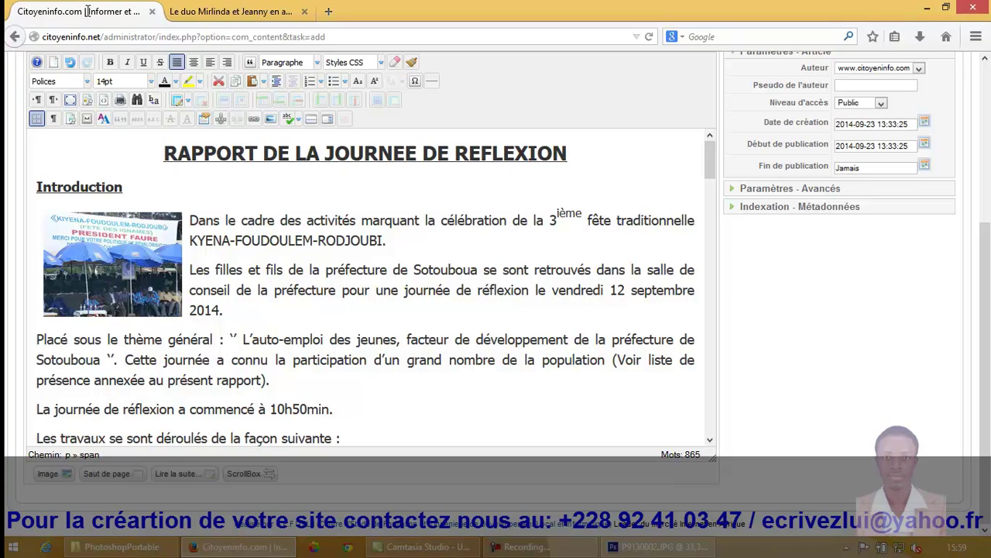
pyautogui.press('Down')
pyautogui.press('Down')
pyautogui.press('Down')
pyautogui.press('Down')
pyautogui.press('End')
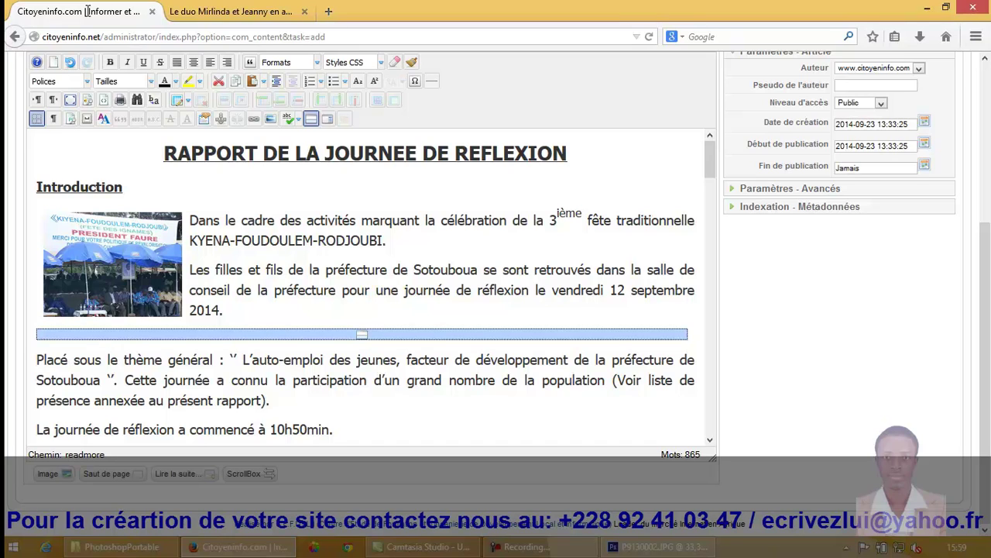
pyautogui.hotkey('shift', 'Down')
pyautogui.hotkey('shift', 'Down')
pyautogui.hotkey('shift', 'Down')
pyautogui.hotkey('shift', 'Down')
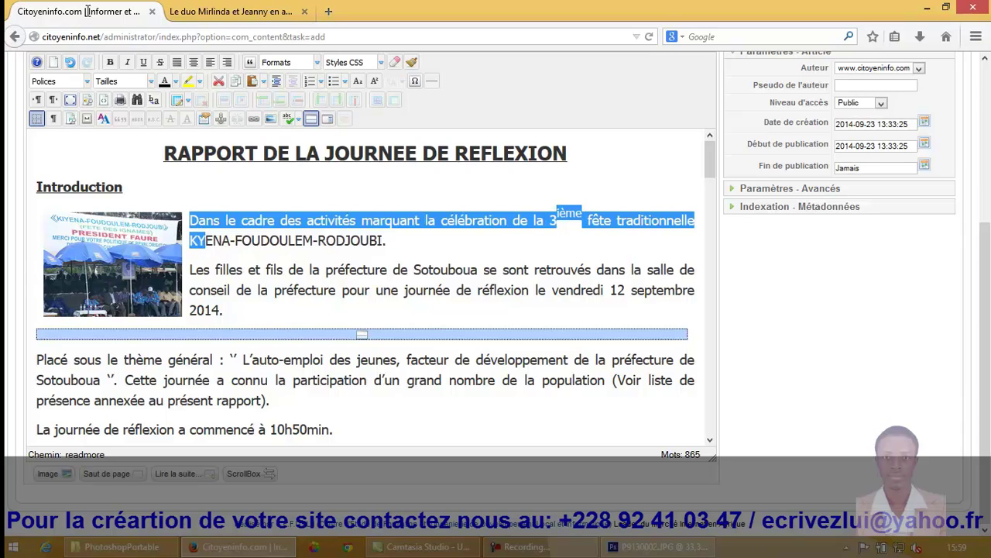
pyautogui.hotkey('shift', 'Up')
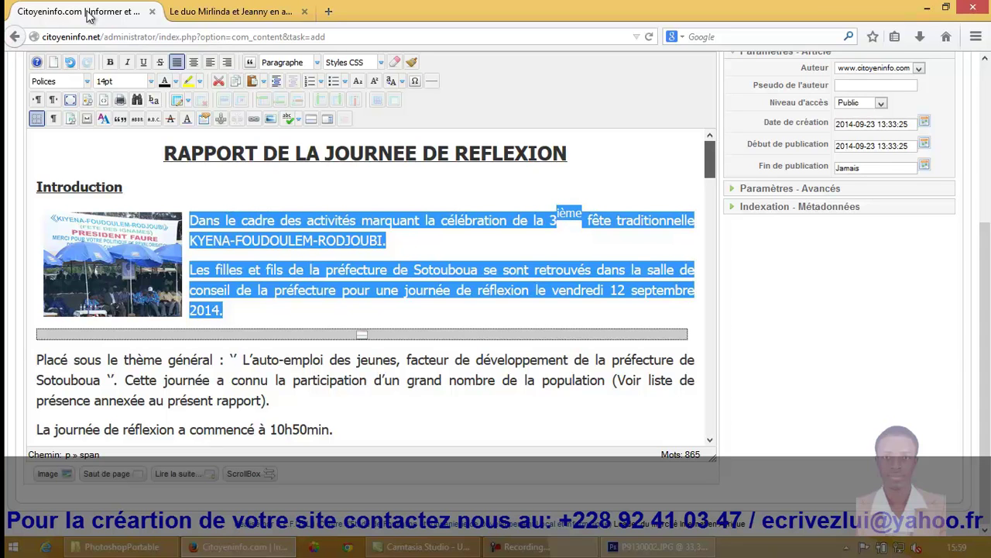
pyautogui.scroll(-3, 90, 17)
pyautogui.scroll(-10, 89, 17)
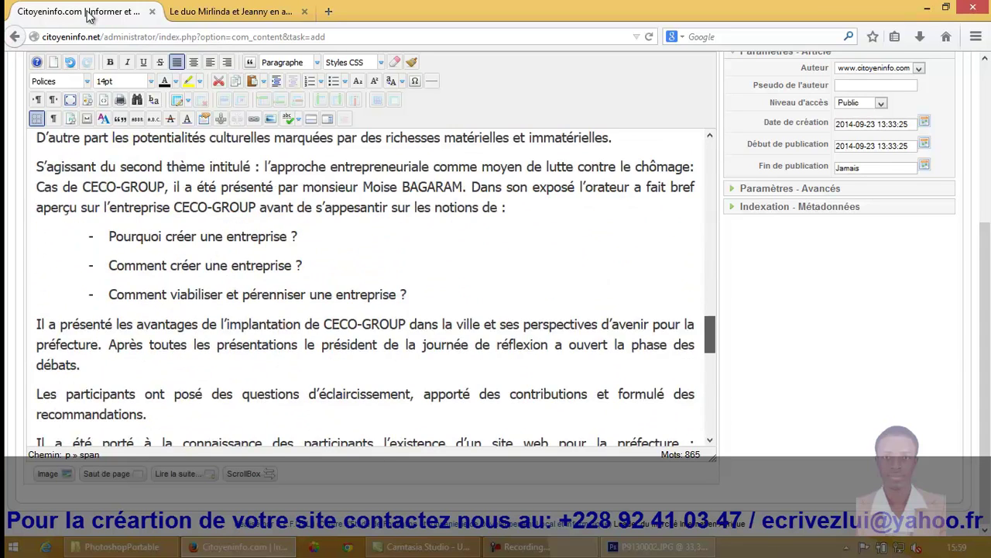
pyautogui.scroll(-15, 89, 17)
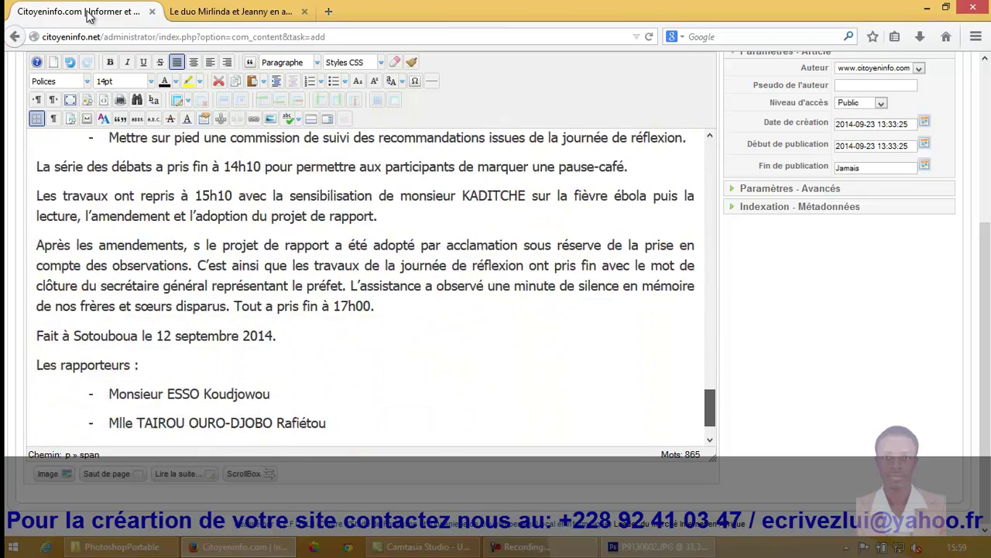
pyautogui.press('Right')
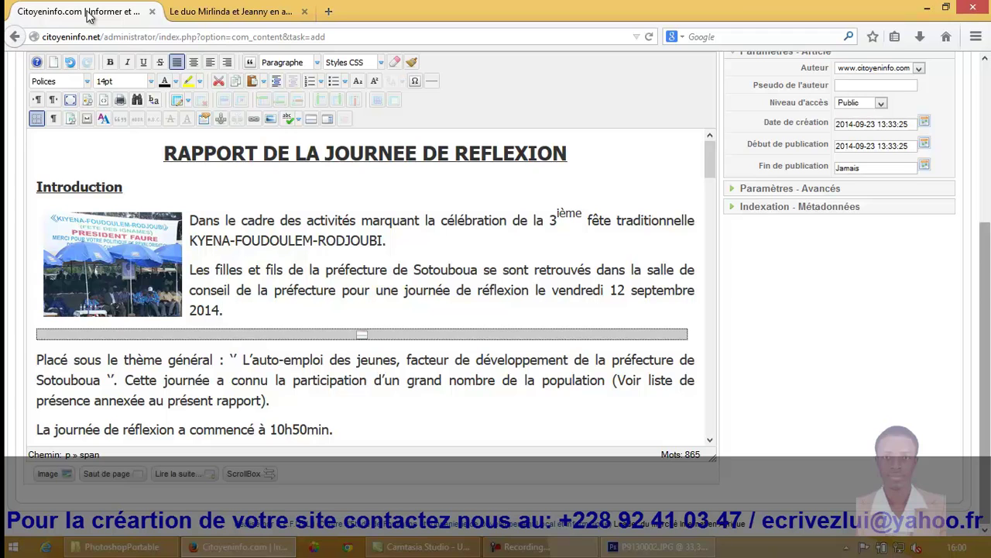
pyautogui.scroll(2, 89, 17)
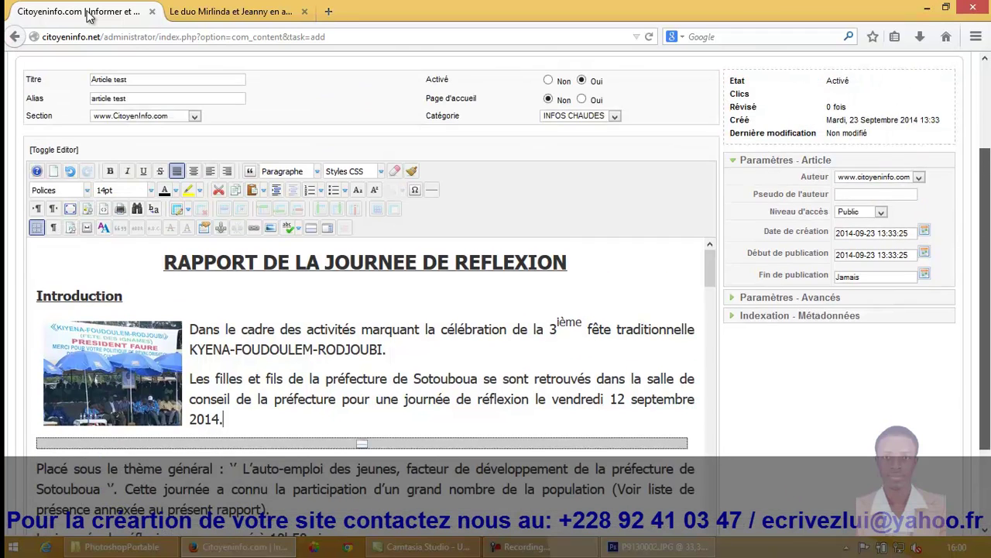
pyautogui.scroll(2, 89, 17)
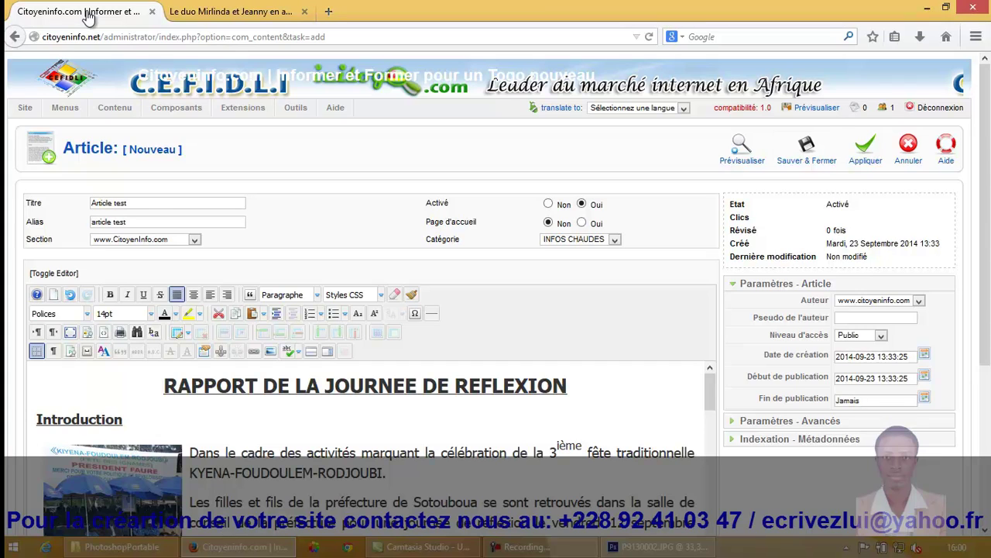
# Step: Save and close the test article with Sauver & Fermer
pyautogui.click(806, 151)
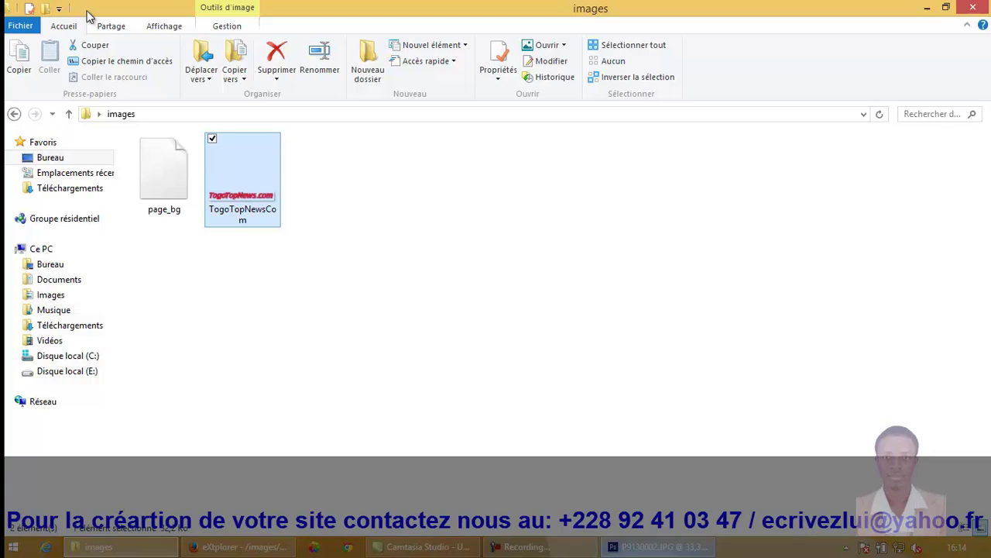
# Step: Open TogoTopNewsCom.png in Photoshop
pyautogui.hotkey('alt', 'Tab')
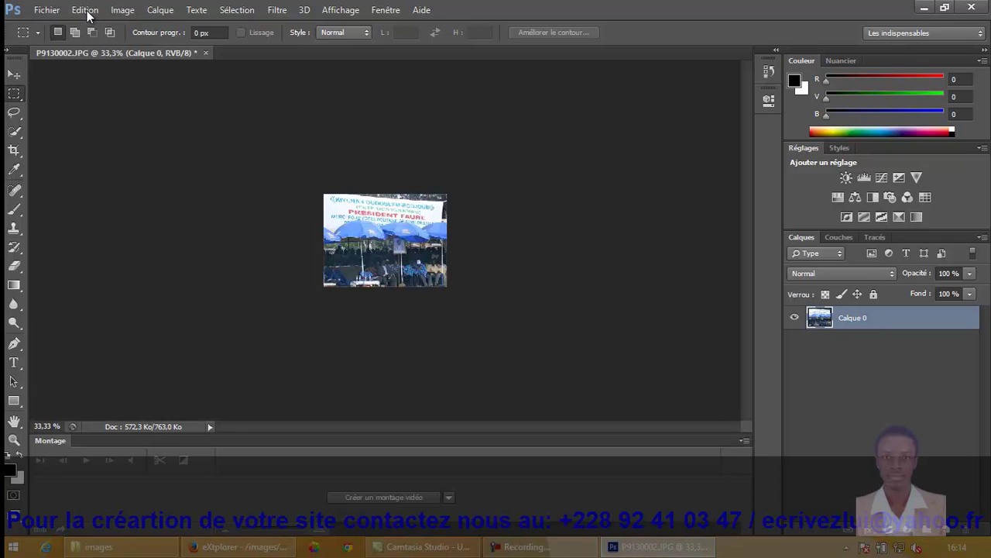
pyautogui.hotkey('alt', 'f')
pyautogui.press('Down')
pyautogui.press('Down')
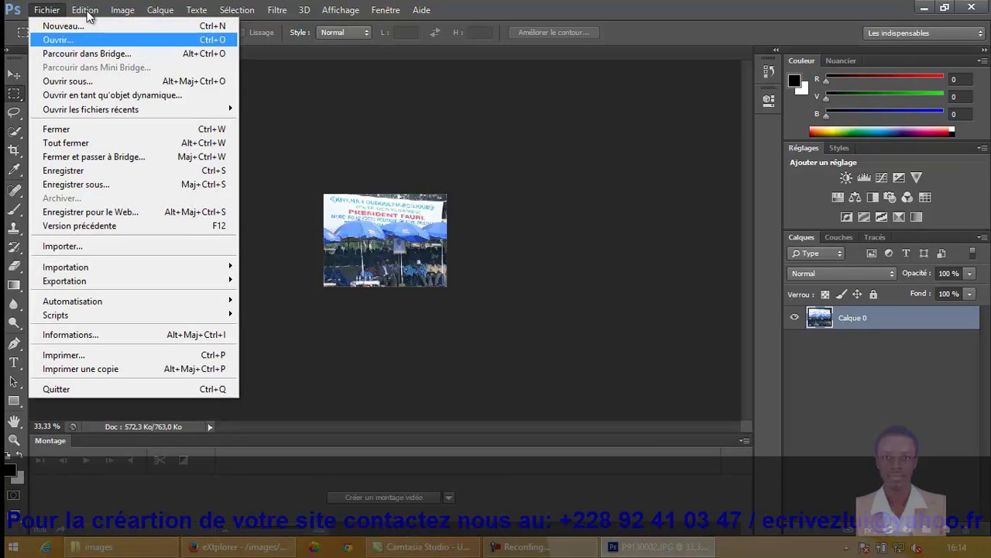
pyautogui.press('Escape')
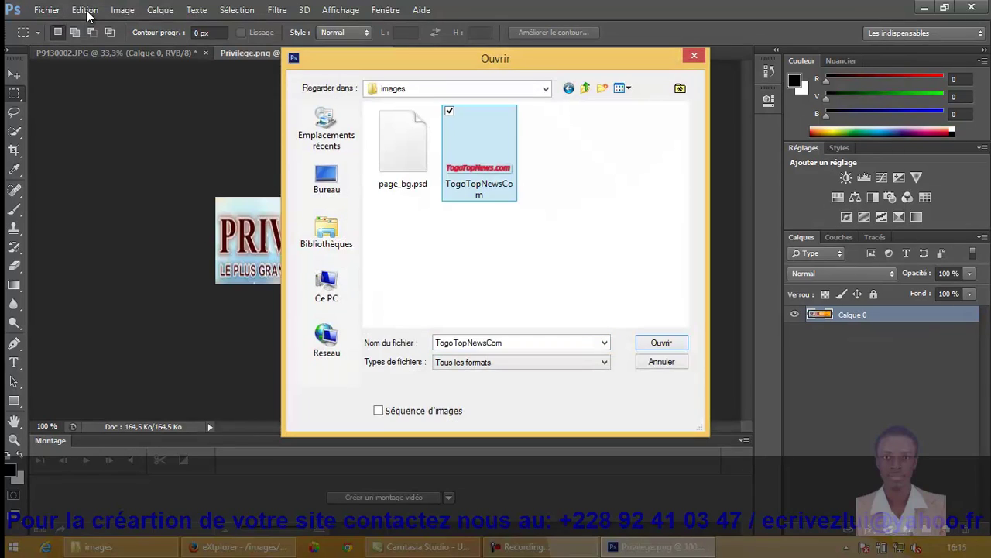
pyautogui.press('Return')
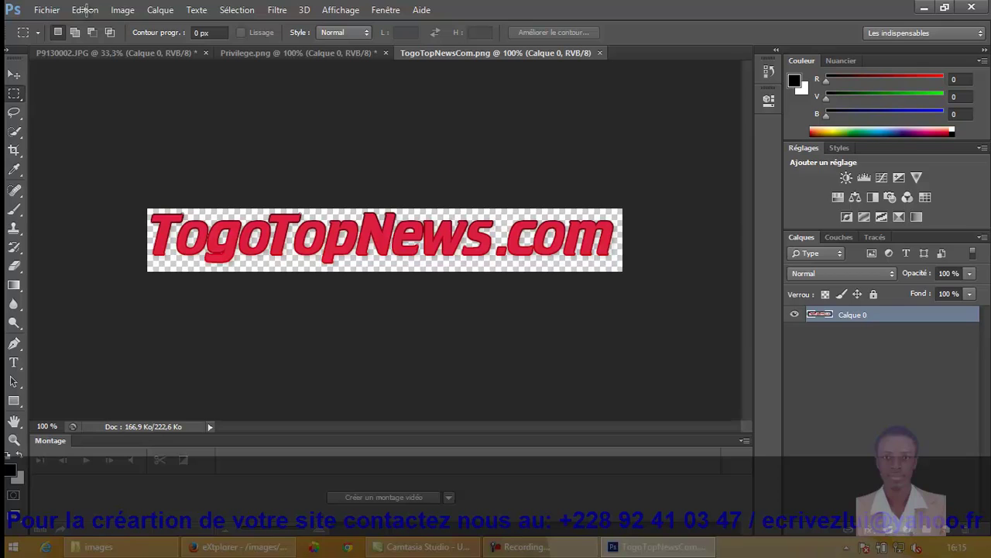
# Step: Resize the logo to 468 × 120 pixels with Conserver les proportions unchecked
pyautogui.press('Right')
pyautogui.press('Left')
pyautogui.press('Right')
pyautogui.press('Down')
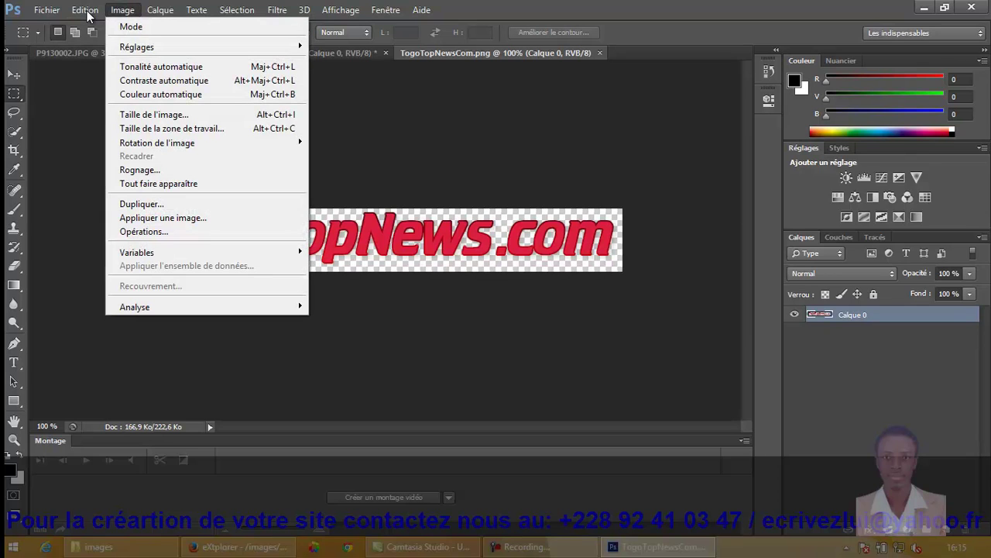
pyautogui.press('Down')
pyautogui.press('Down')
pyautogui.press('Down')
pyautogui.press('Down')
pyautogui.press('Down')
pyautogui.press('Down')
pyautogui.press('Return')
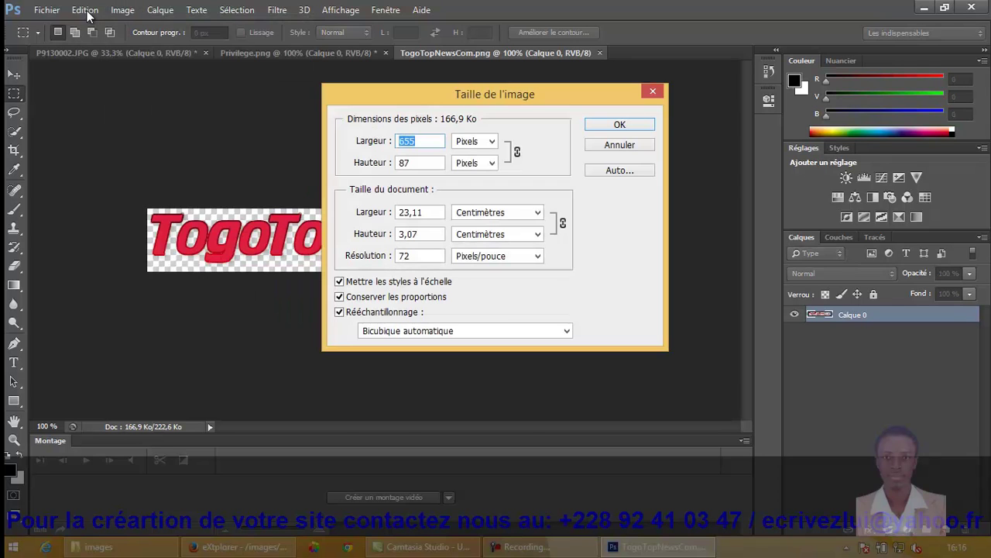
pyautogui.write('468')
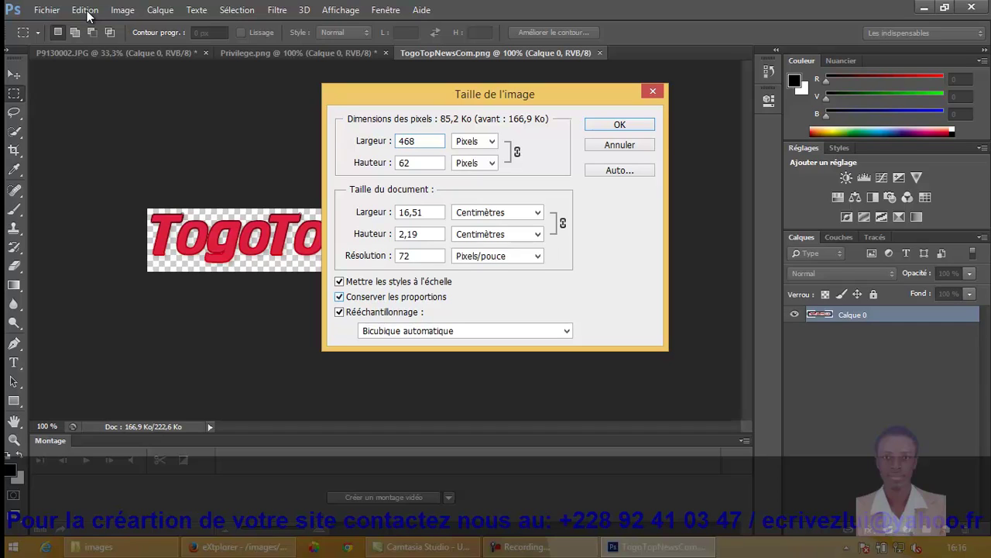
pyautogui.hotkey('alt', 'c')
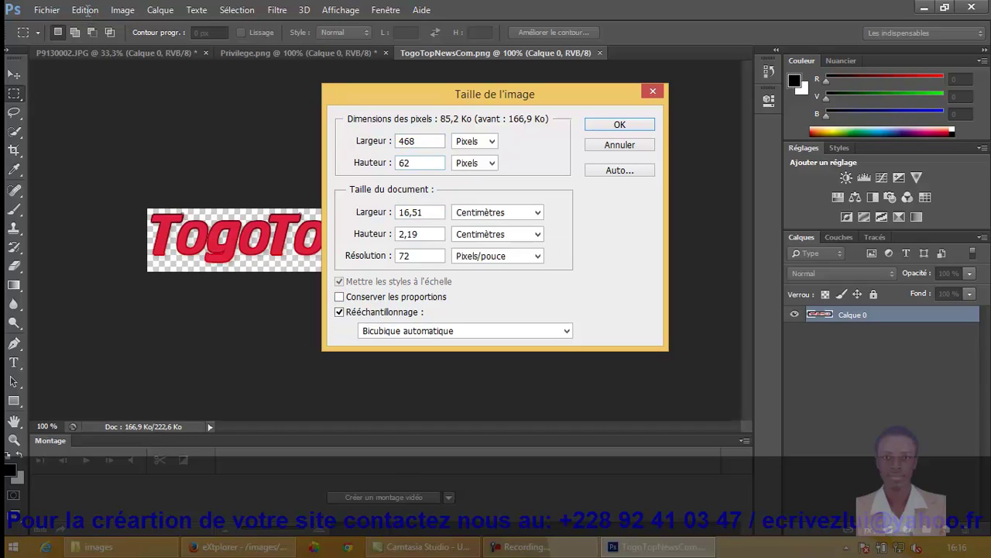
pyautogui.press('Tab')
pyautogui.write('120')
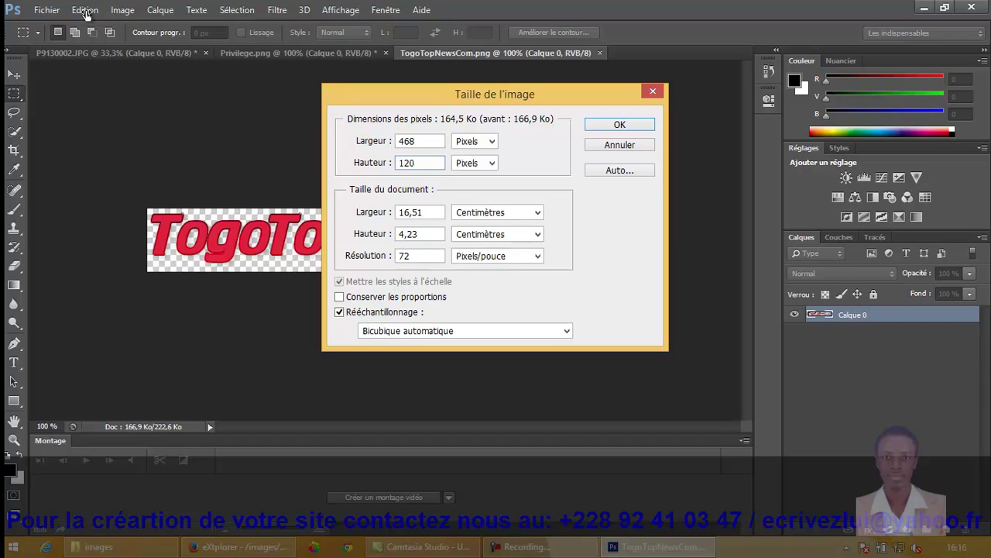
pyautogui.press('Return')
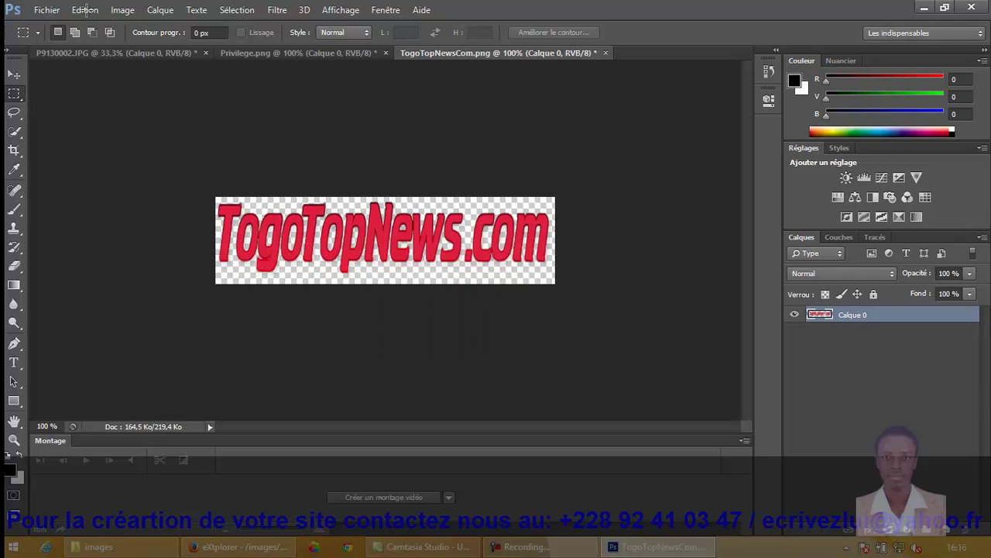
# Step: Export the 468 × 120 logo for the web as an optimized JPEG named TogoTopNewsCom
pyautogui.hotkey('alt', 'f')
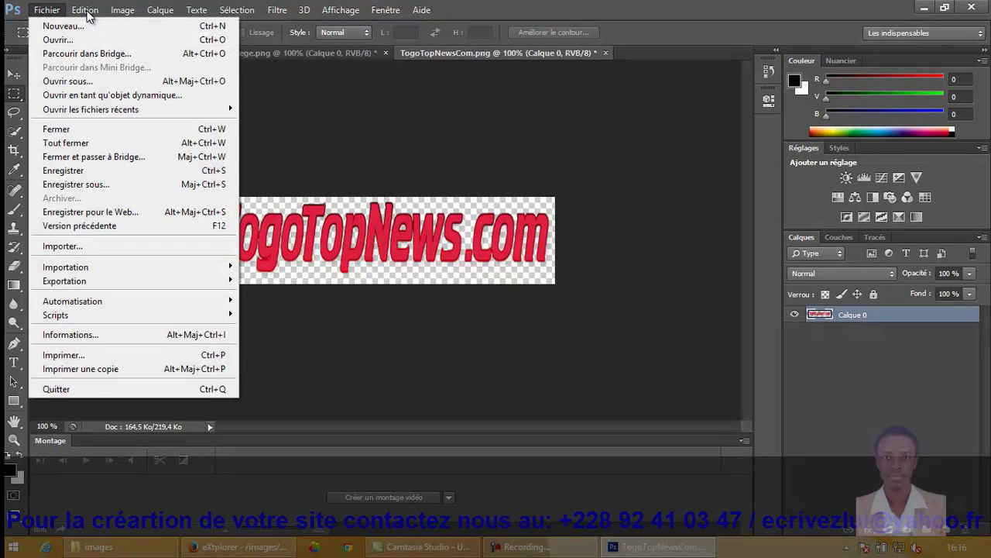
pyautogui.press('Down')
pyautogui.press('Down')
pyautogui.press('Down')
pyautogui.press('Down')
pyautogui.press('Down')
pyautogui.press('Down')
pyautogui.press('Down')
pyautogui.press('Down')
pyautogui.press('Down')
pyautogui.press('Down')
pyautogui.press('Down')
pyautogui.press('Down')
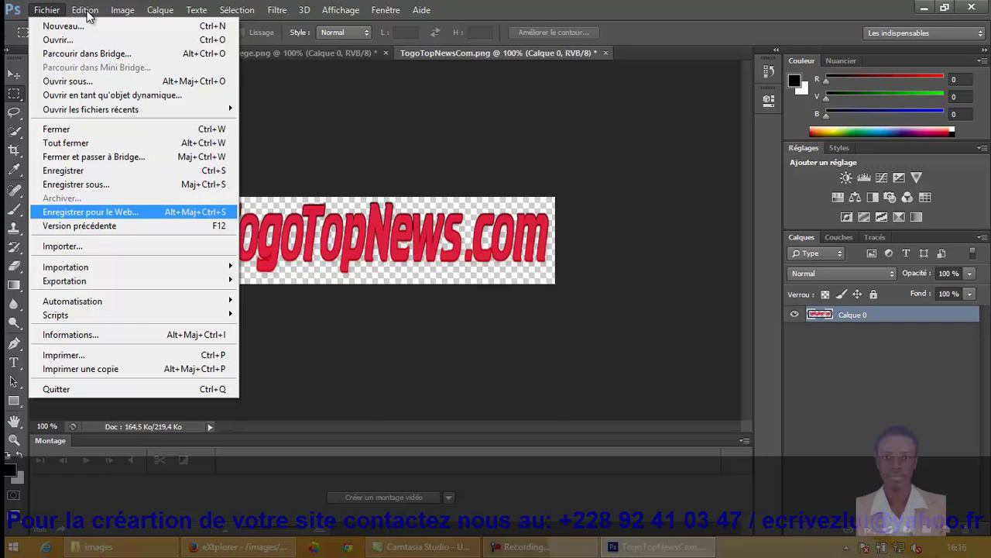
pyautogui.press('Return')
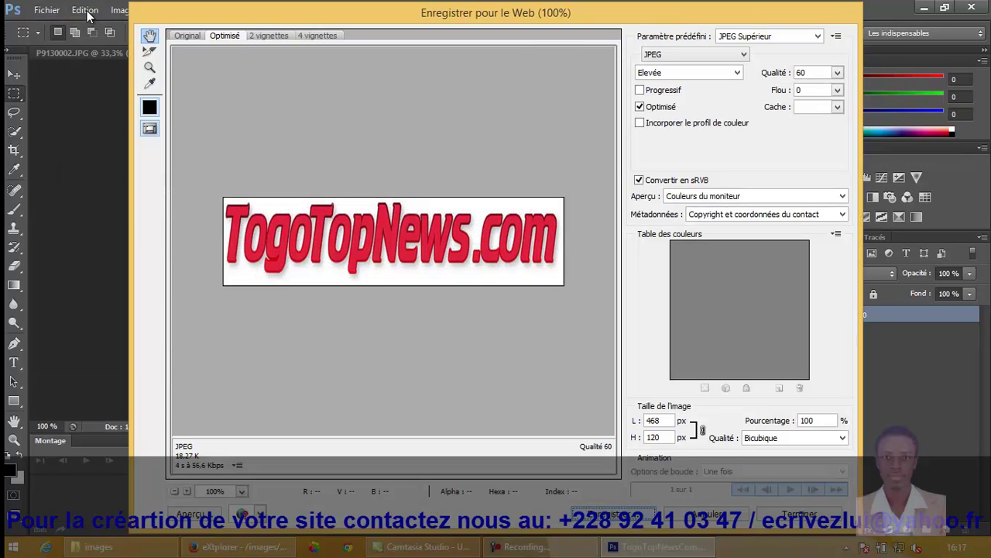
pyautogui.press('Return')
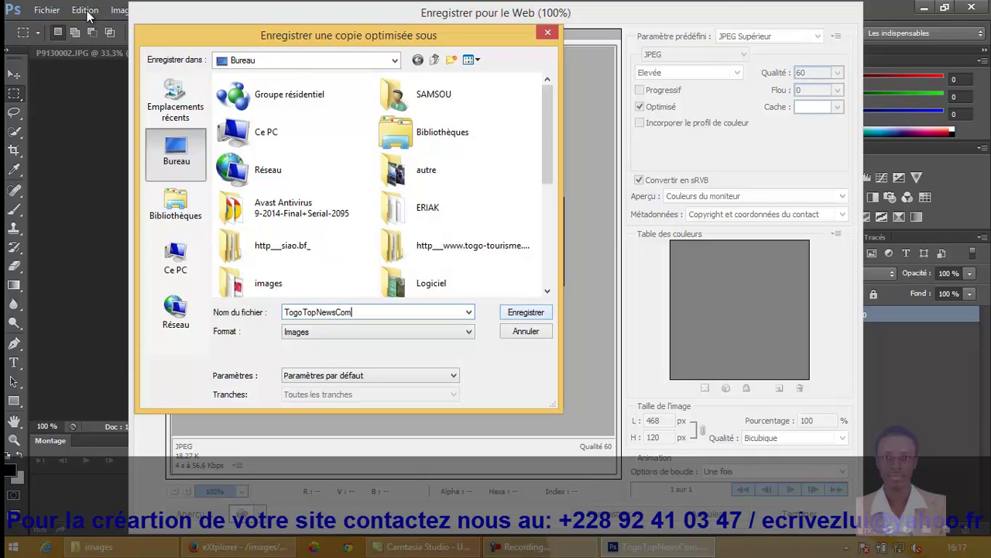
pyautogui.press('Return')
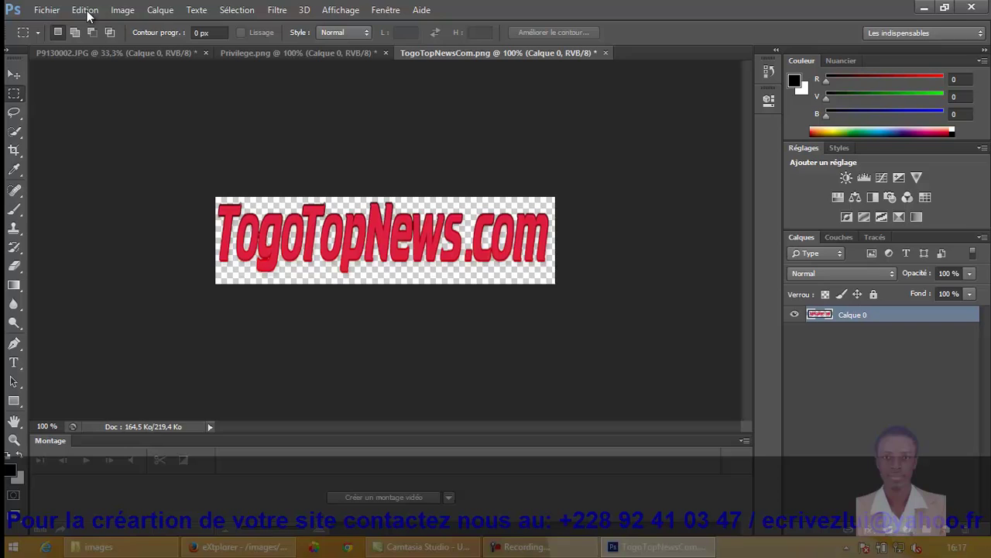
pyautogui.hotkey('alt', 'Tab')
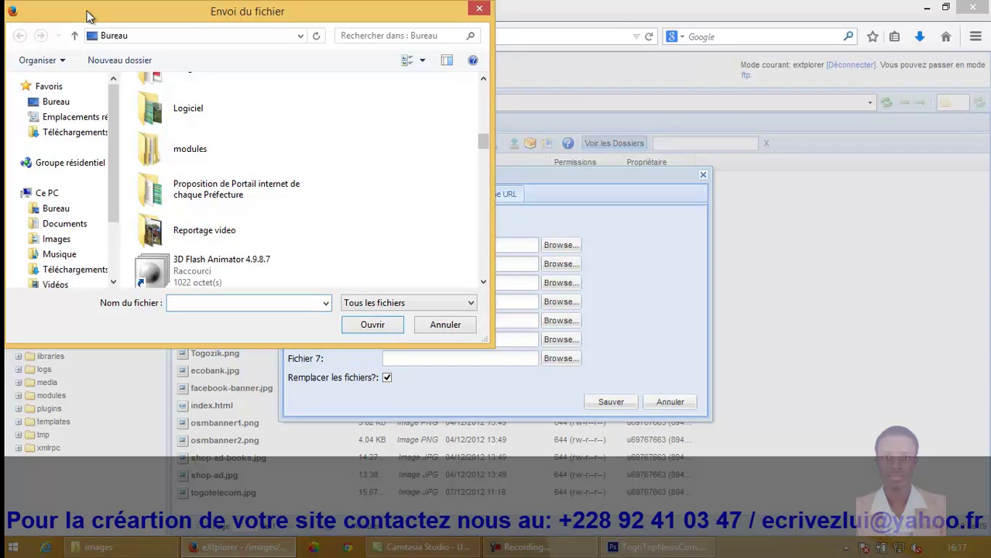
# Step: Pick TogoTopNewsCom from the desktop and upload it into images/banners
pyautogui.scroll(-2, 309, 178)
pyautogui.scroll(-10, 88, 16)
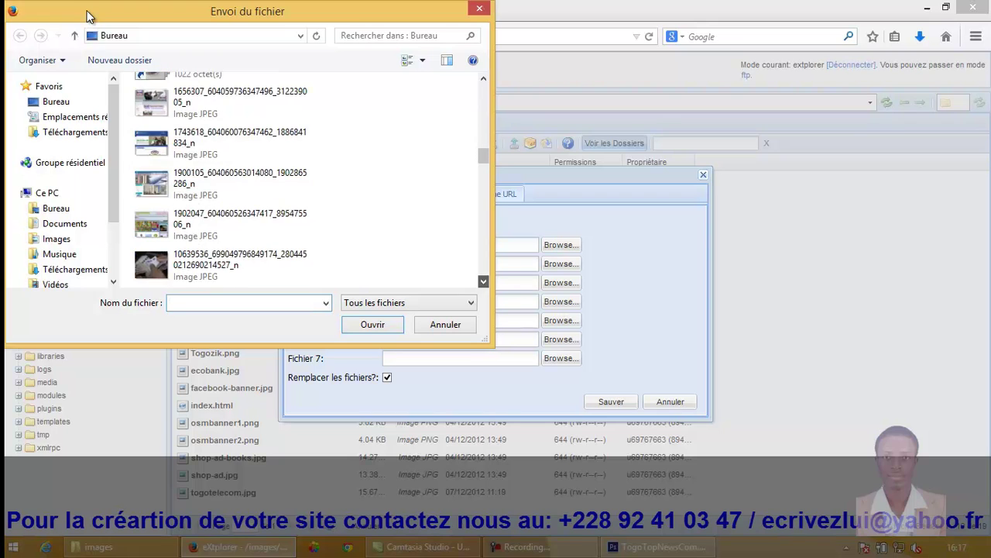
pyautogui.scroll(-10, 88, 15)
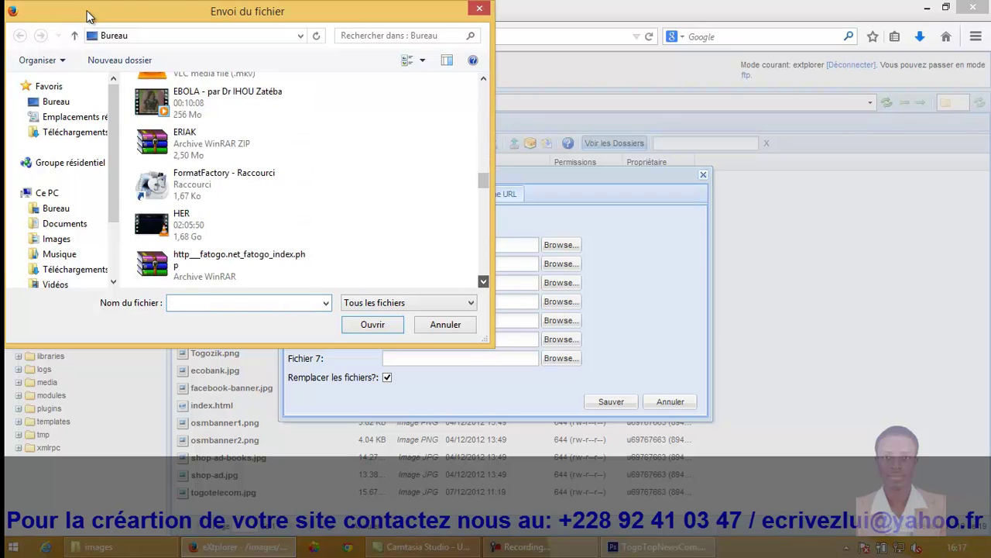
pyautogui.scroll(-10, 87, 16)
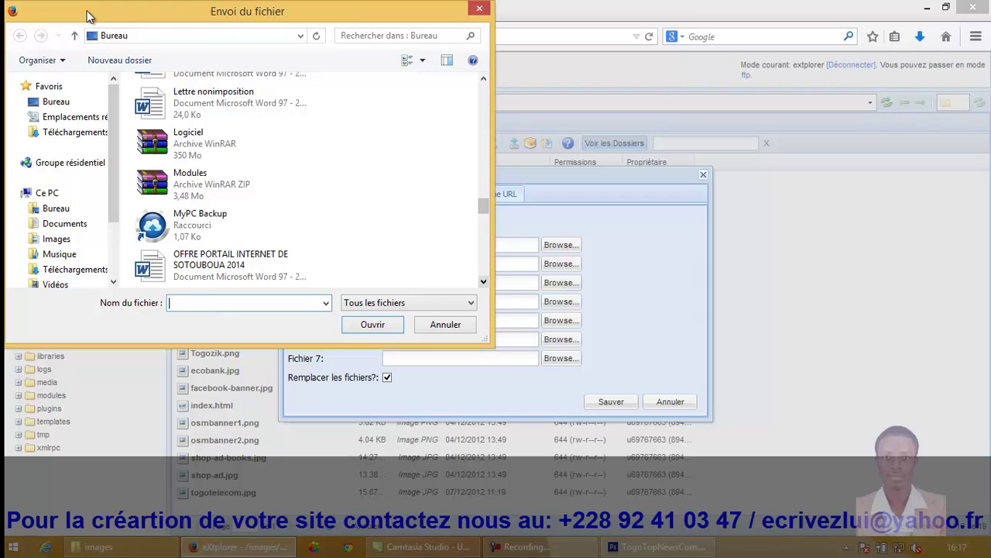
pyautogui.scroll(-7, 88, 15)
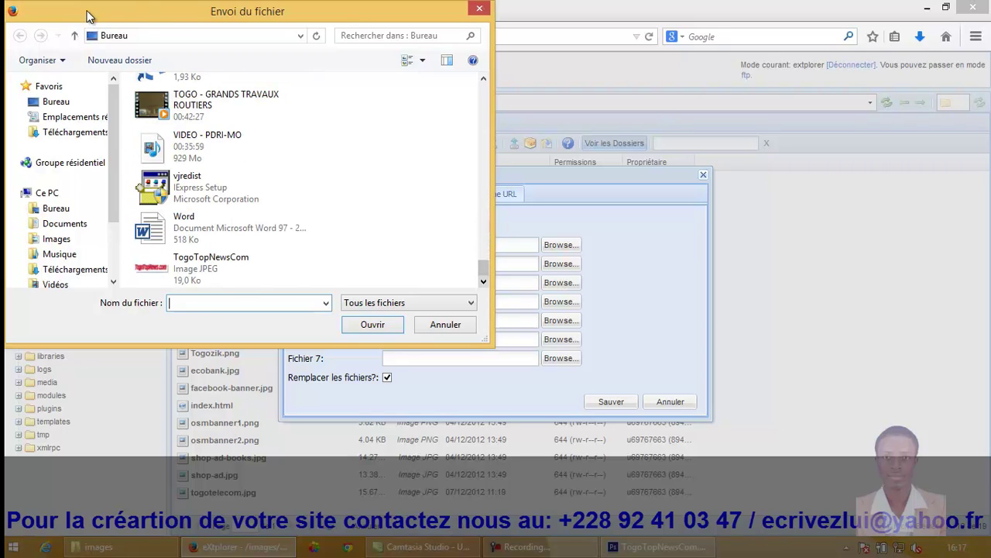
pyautogui.press('Down')
pyautogui.press('Down')
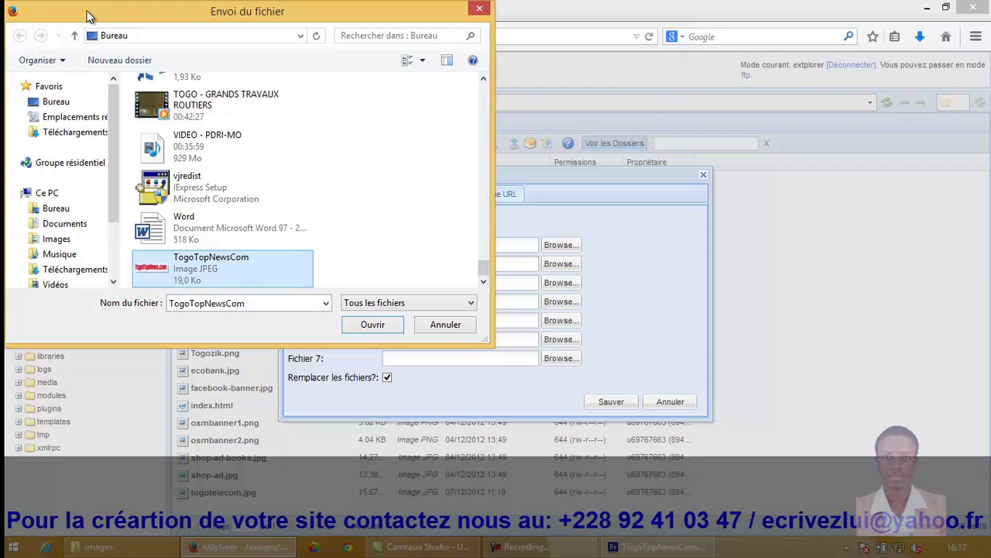
pyautogui.press('Return')
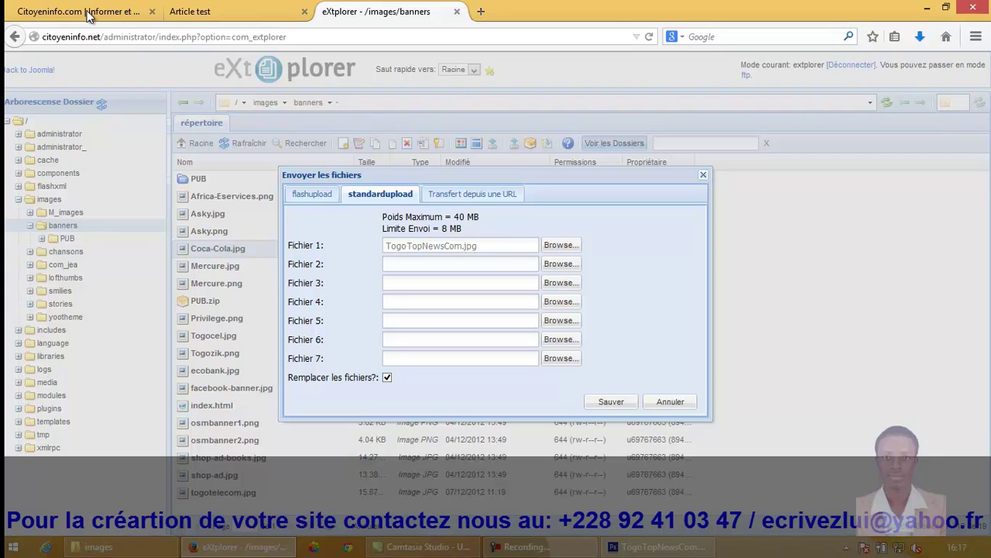
pyautogui.press('Return')
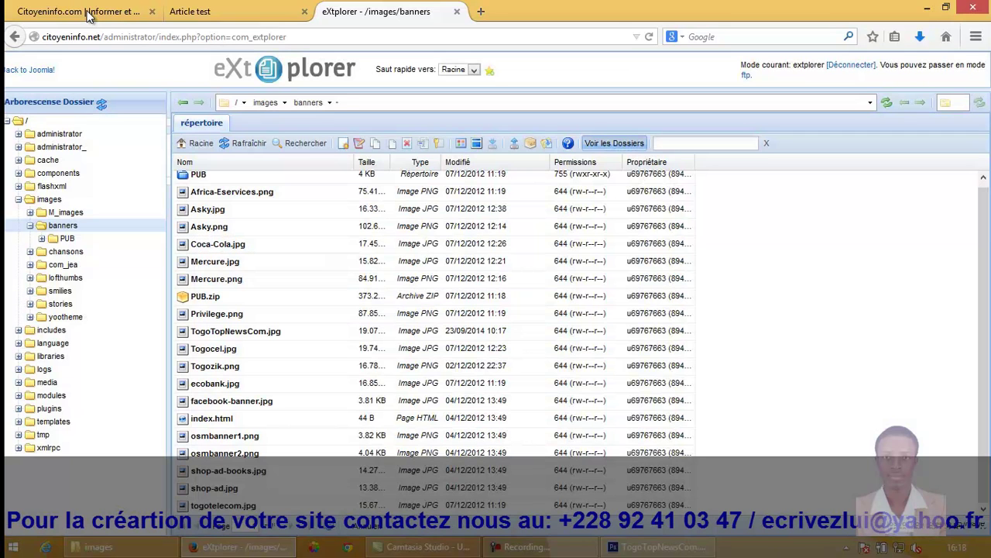
# Step: Name the new banner Togotopnews and set its alias to Togotopnews.com
pyautogui.click(88, 17)
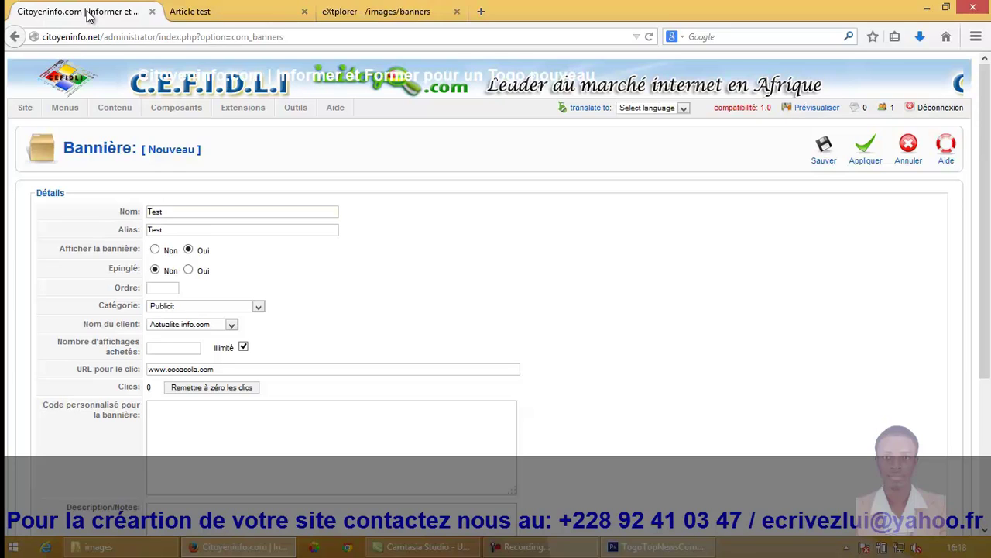
pyautogui.write('B')
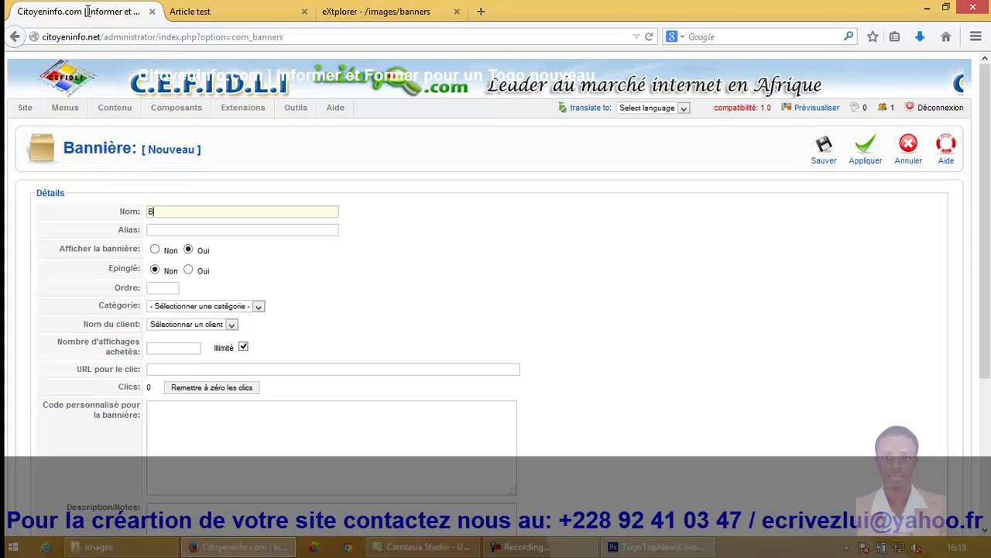
pyautogui.press('BackSpace')
pyautogui.write('Togo')
pyautogui.write('topnews')
pyautogui.press('Tab')
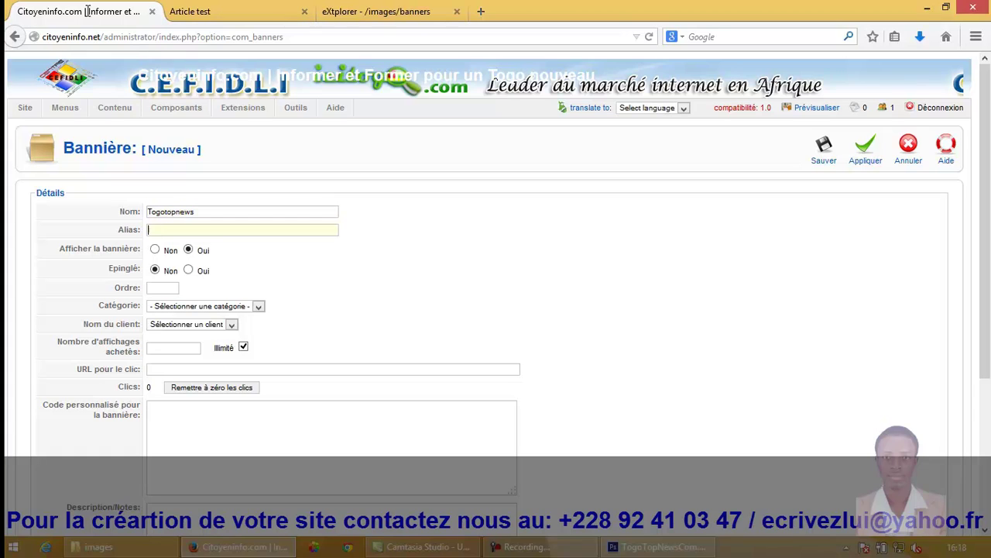
pyautogui.write('Togotopnews.com')
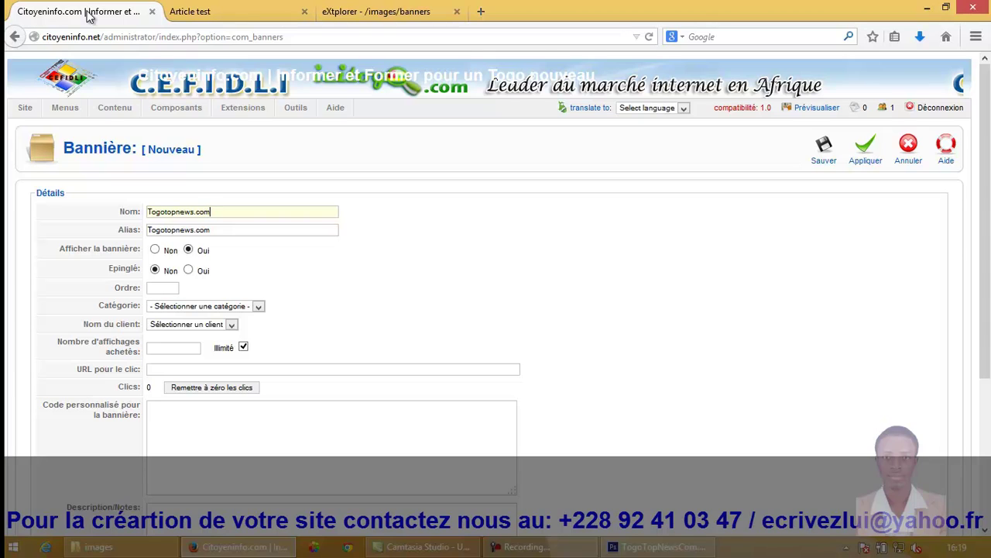
pyautogui.click(258, 306)
pyautogui.press('Down')
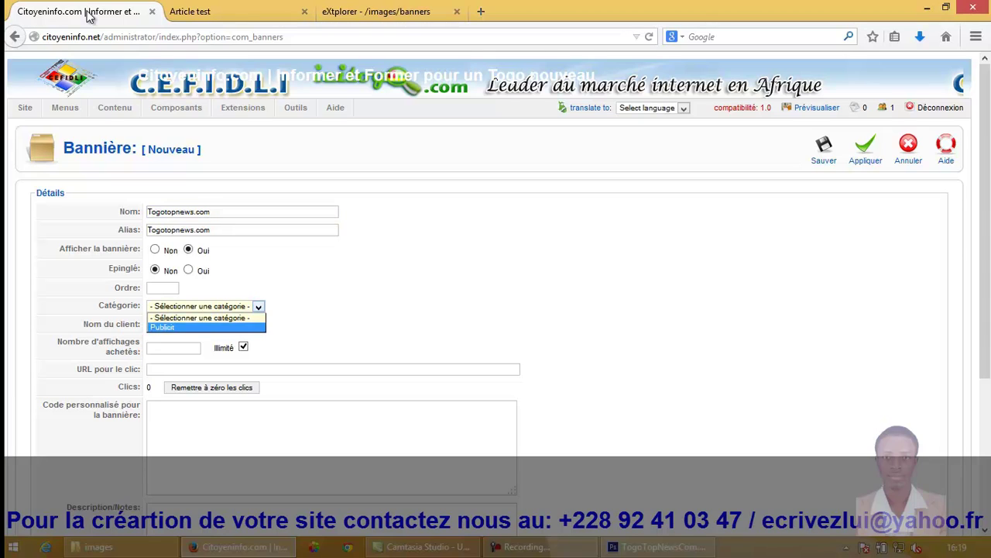
pyautogui.press('Return')
pyautogui.press('Tab')
pyautogui.hotkey('alt', 'Down')
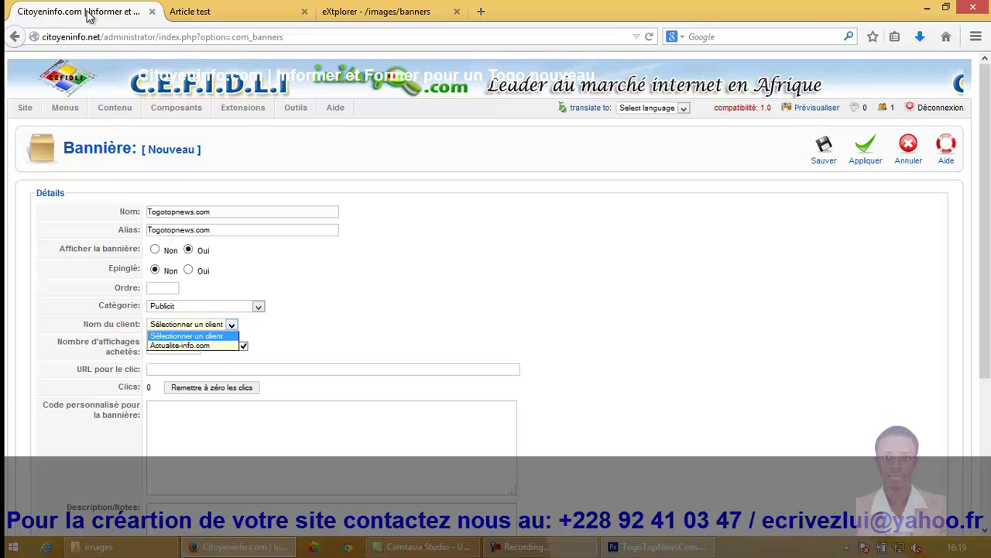
pyautogui.press('Down')
pyautogui.press('Return')
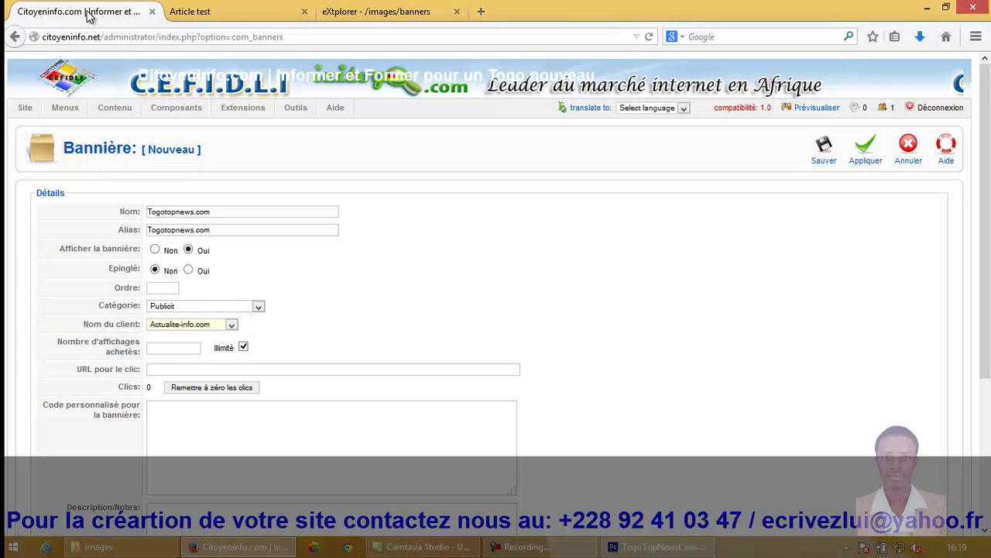
pyautogui.press('Tab')
pyautogui.press('Tab')
pyautogui.press('Tab')
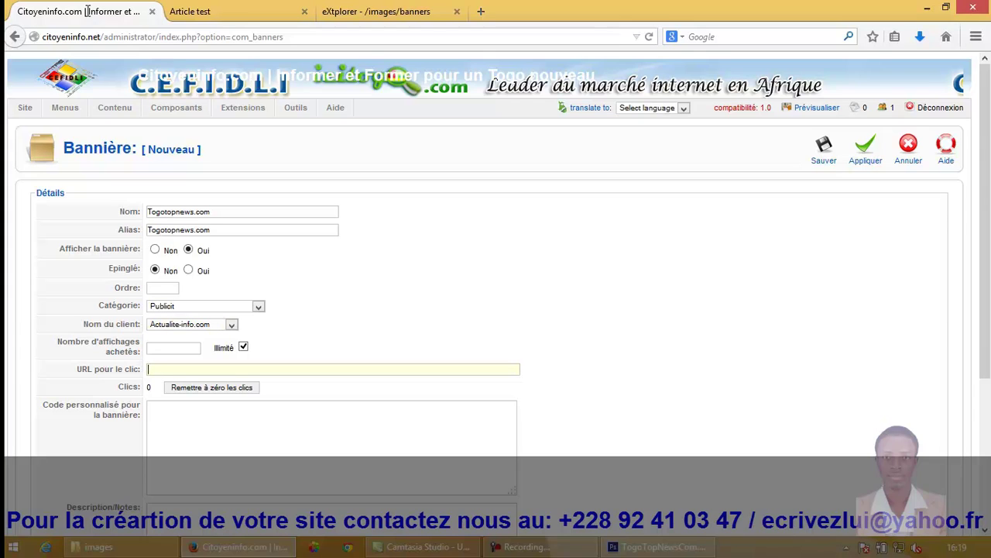
pyautogui.write('www.togo')
pyautogui.write('topnews.com')
pyautogui.press('Tab')
pyautogui.press('Tab')
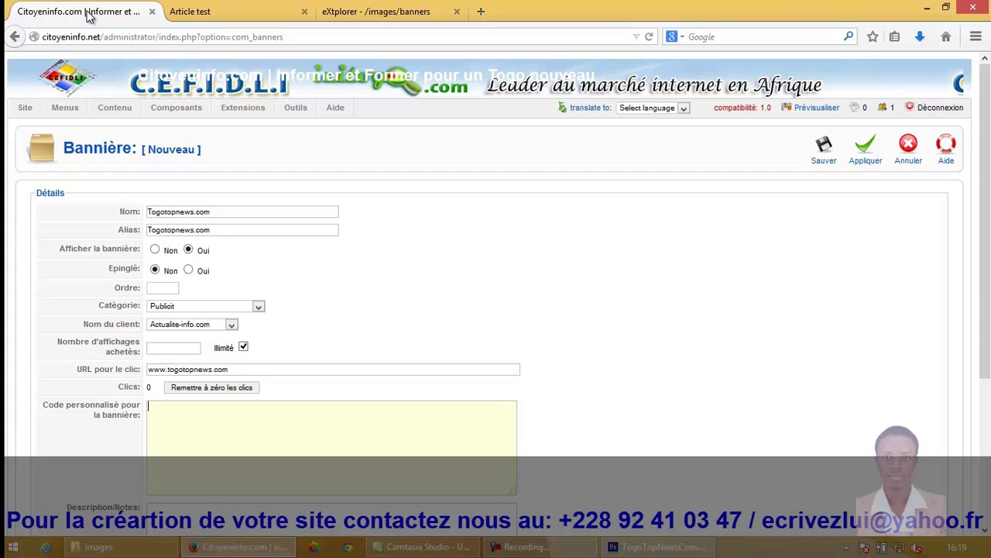
# Step: Choose TogoTopNewsCom.jpg as the banner image and save the banner
pyautogui.scroll(-1, 89, 17)
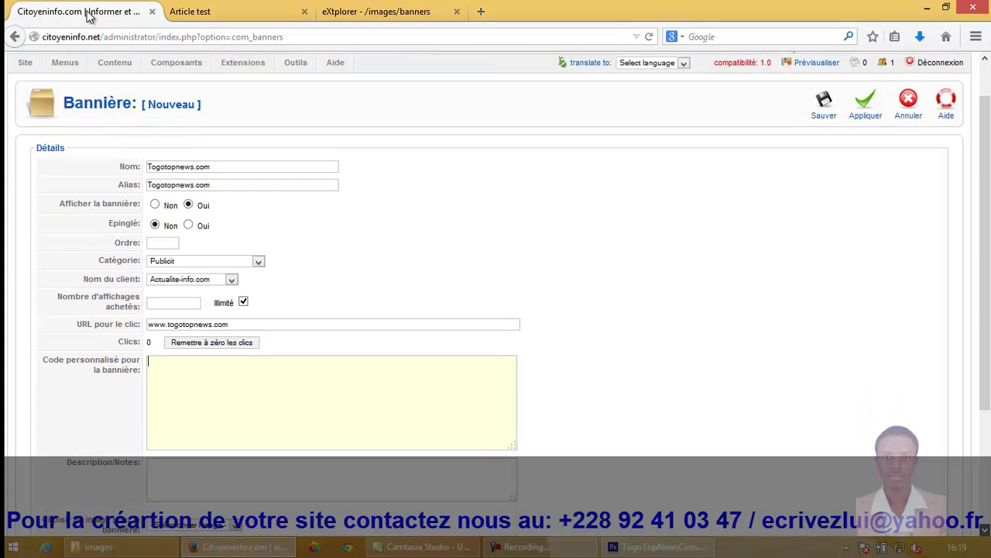
pyautogui.scroll(-3, 89, 17)
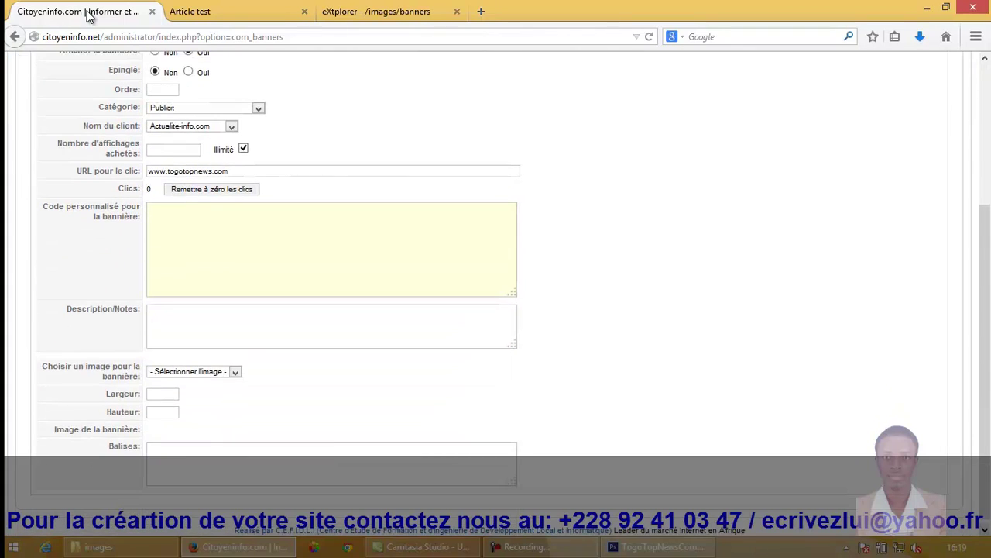
pyautogui.scroll(-1, 89, 17)
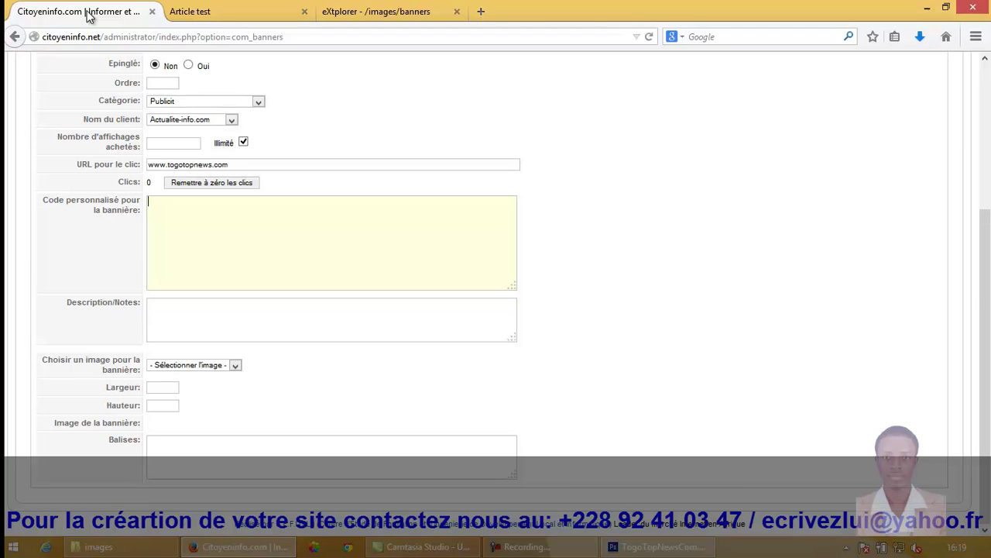
pyautogui.press('Tab')
pyautogui.press('Tab')
pyautogui.hotkey('alt', 'Down')
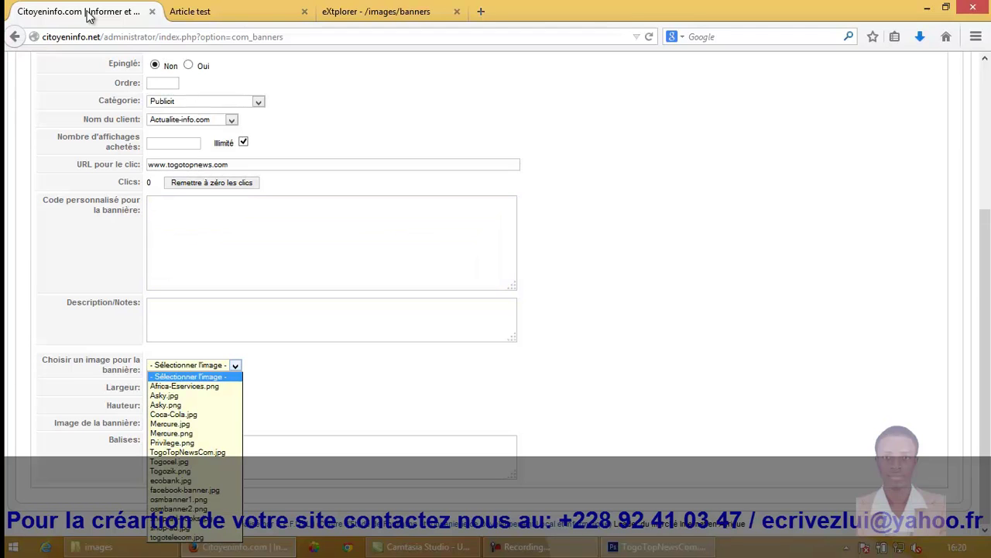
pyautogui.press('Down')
pyautogui.press('Down')
pyautogui.press('Down')
pyautogui.press('Down')
pyautogui.press('Down')
pyautogui.press('Down')
pyautogui.press('Down')
pyautogui.press('Down')
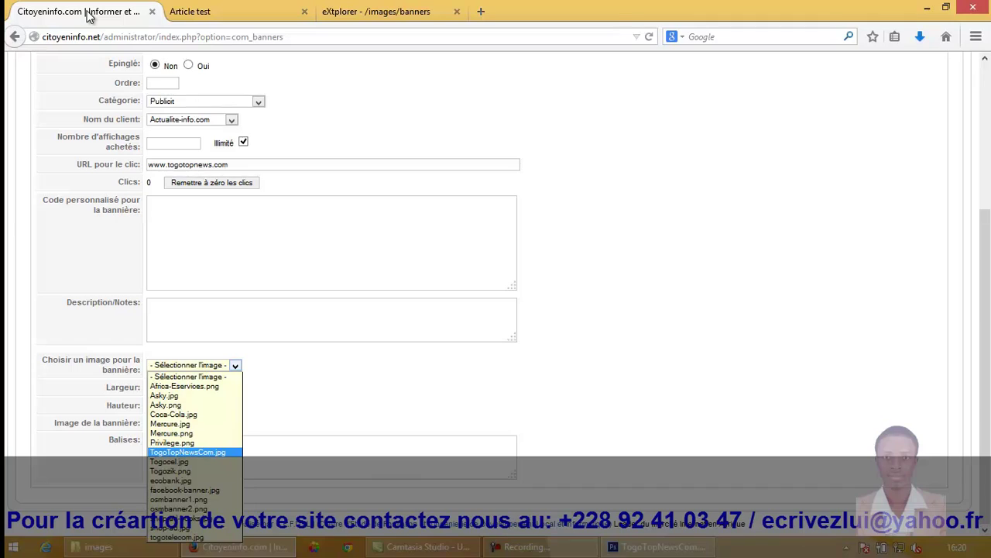
pyautogui.press('Return')
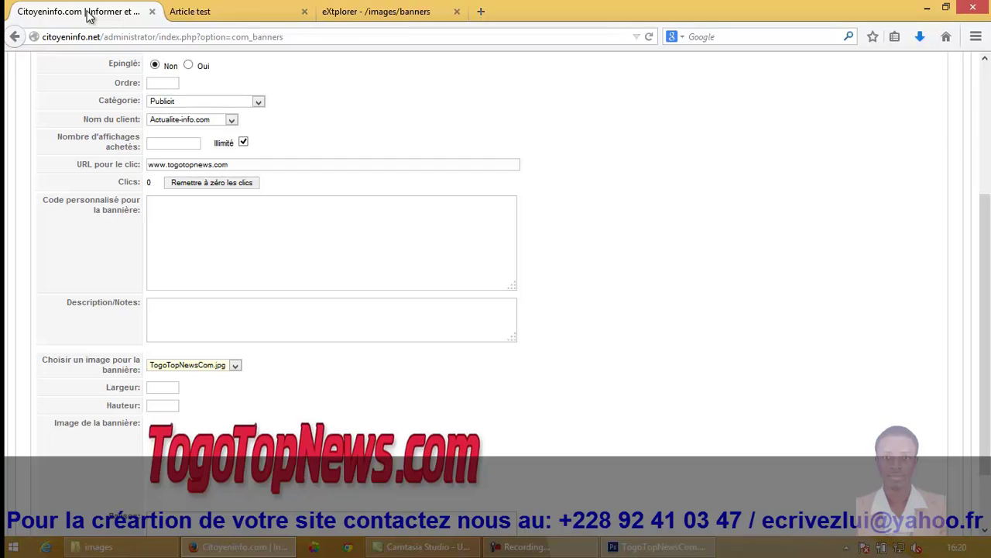
pyautogui.press('Home')
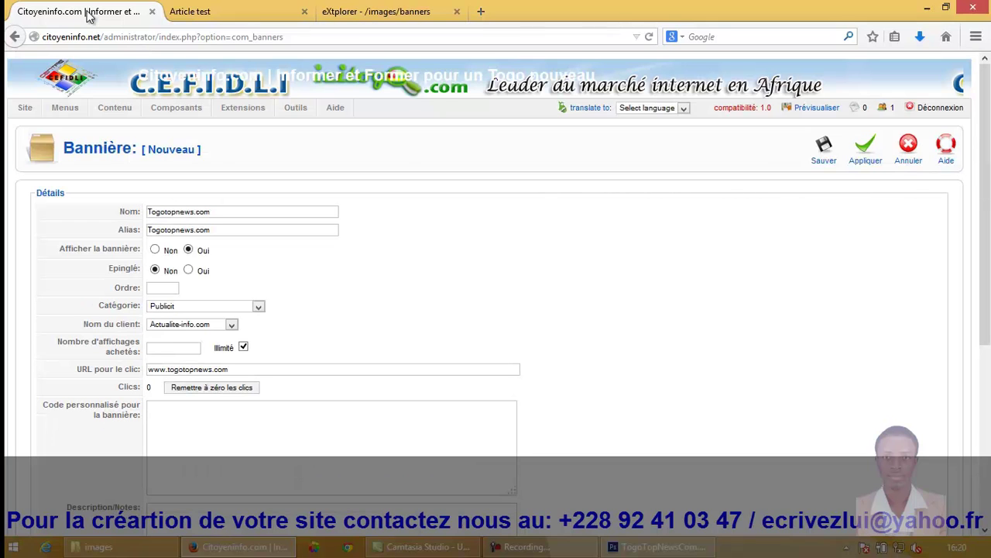
pyautogui.press('Return')
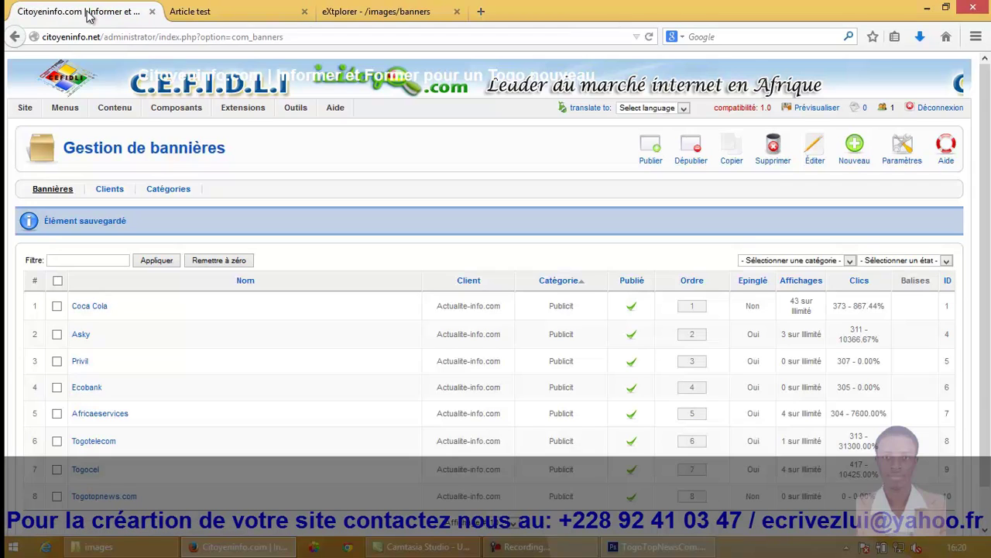
# Step: Open a new Firefox tab for the togotopnews.com site
pyautogui.click(89, 15)
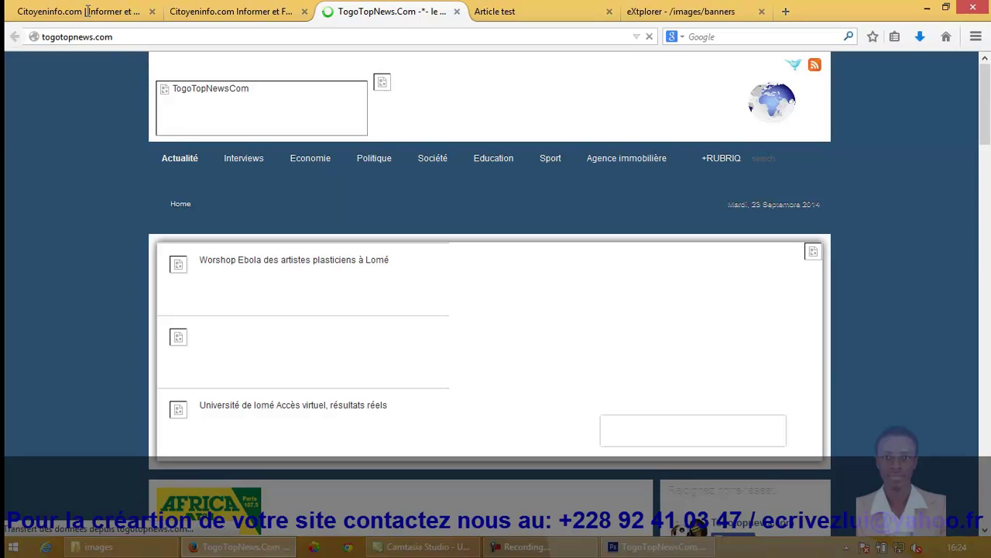
# Step: Switch from the togotopnews.com tab back to the second Citoyeninfo tab
pyautogui.hotkey('ctrl', 'l')
pyautogui.hotkey('ctrl', 'pageup')
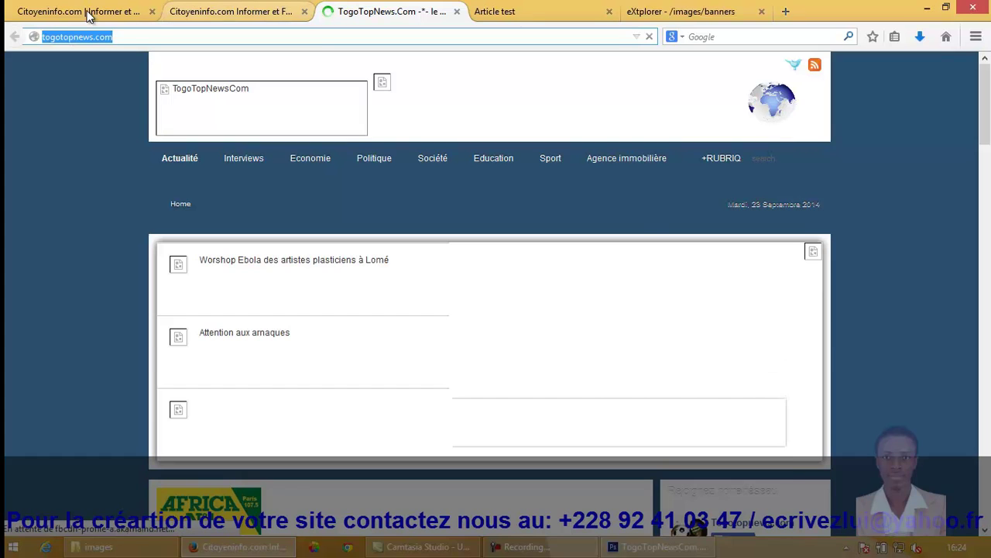